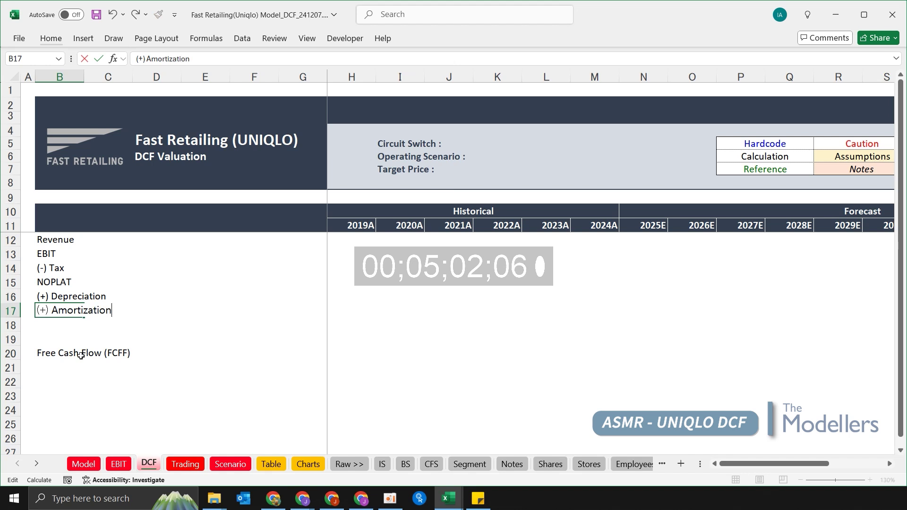
# - Add the row labels "(-) CAPEX" and "(-) Increase / (Decrease) in Net Working Capital" above Free Cash Flow (FCFF)
pyautogui.write('(-) Increase / (Decrease')
pyautogui.write(') CAPEX')
pyautogui.press('Return')
pyautogui.write('(-) ')
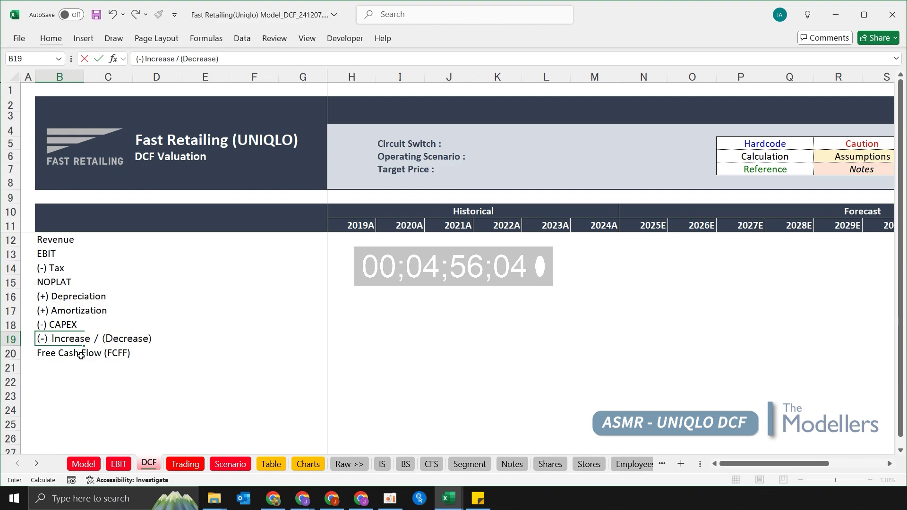
pyautogui.write('al')
pyautogui.press('Return')
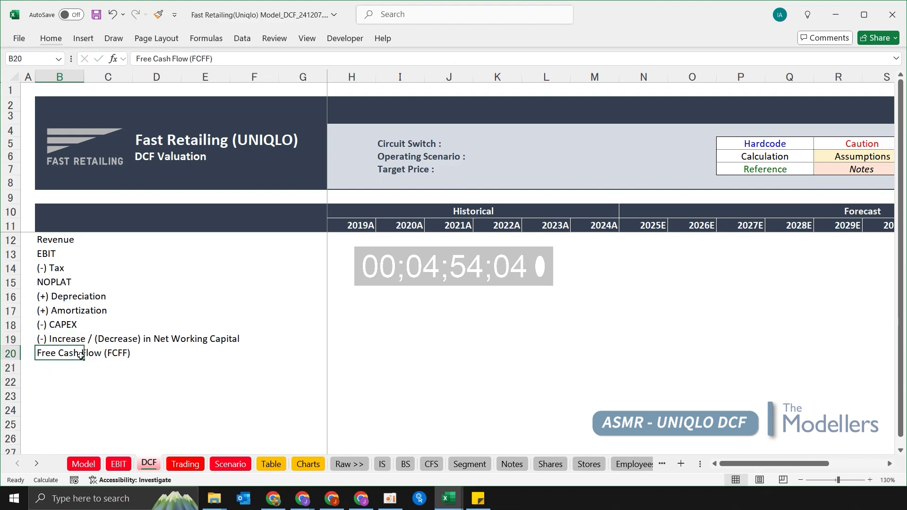
# - Examine the depreciation, investing and working capital line items in the Model sheet's cashflow statement
pyautogui.hotkey('ctrl', 'pageup')
pyautogui.hotkey('ctrl', 'pageup')
pyautogui.scroll(1, 172, 330)
pyautogui.scroll(-19, 165, 333)
pyautogui.scroll(1, 165, 333)
pyautogui.click(162, 331)
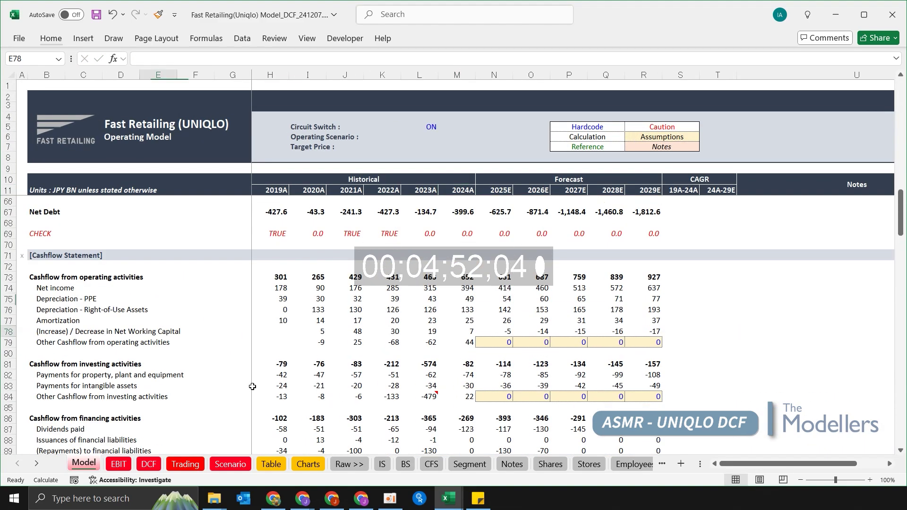
# - Insert a row beneath (-) CAPEX on the DCF sheet and duplicate the CAPEX label so that it occupies two rows
pyautogui.hotkey('ctrl', 'pagedown')
pyautogui.hotkey('ctrl', 'pagedown')
pyautogui.press('Up')
pyautogui.press('Left')
pyautogui.press('Down')
pyautogui.hotkey('shift', 'space')
pyautogui.press('Up')
pyautogui.hotkey('shift', 'space')
pyautogui.hotkey('ctrl', 'shift', '+')
pyautogui.press('Up')
pyautogui.press('Right')
pyautogui.hotkey('shift', 'Down')
pyautogui.hotkey('ctrl', 'd')
pyautogui.hotkey('shift', 'Up')
# - Rename the two CAPEX labels as "(-) CAPEX - PPE" and "(-) CAPEX - Intangible Assets"
pyautogui.press('F2')
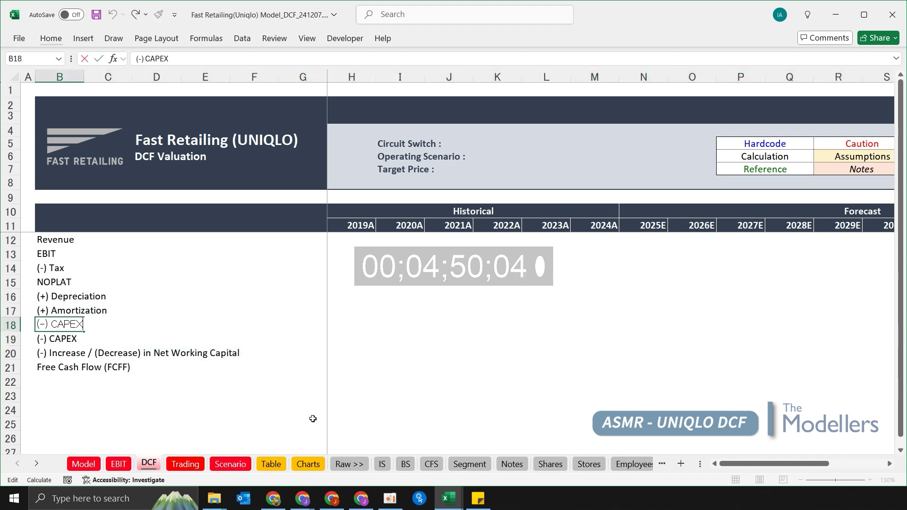
pyautogui.press('Down')
pyautogui.press('F2')
pyautogui.write('- ')
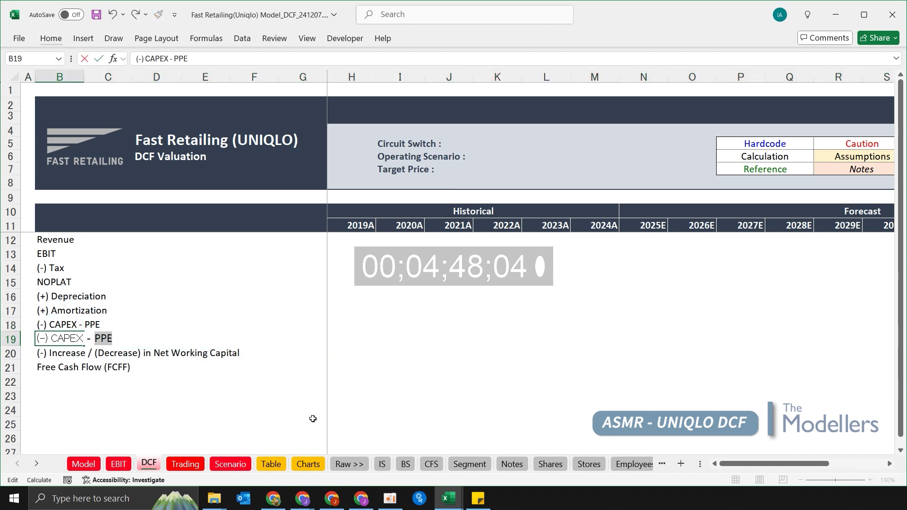
pyautogui.write('ssets')
pyautogui.press('Return')
# - Insert a row beneath (+) Depreciation and copy the depreciation label into it
pyautogui.press('Down')
pyautogui.press('Up')
pyautogui.press('Up')
pyautogui.press('Up')
pyautogui.press('Up')
pyautogui.hotkey('shift', 'space')
pyautogui.hotkey('ctrl', 'shift', '+')
pyautogui.press('Up')
pyautogui.press('Down')
pyautogui.hotkey('ctrl', 'd')
pyautogui.press('Up')
# - Rename the two depreciation labels as "(+) Depreciation - PPE" and "(+) Depreciation - Right of Use Assets"
pyautogui.press('F2')
pyautogui.write('- PPE')
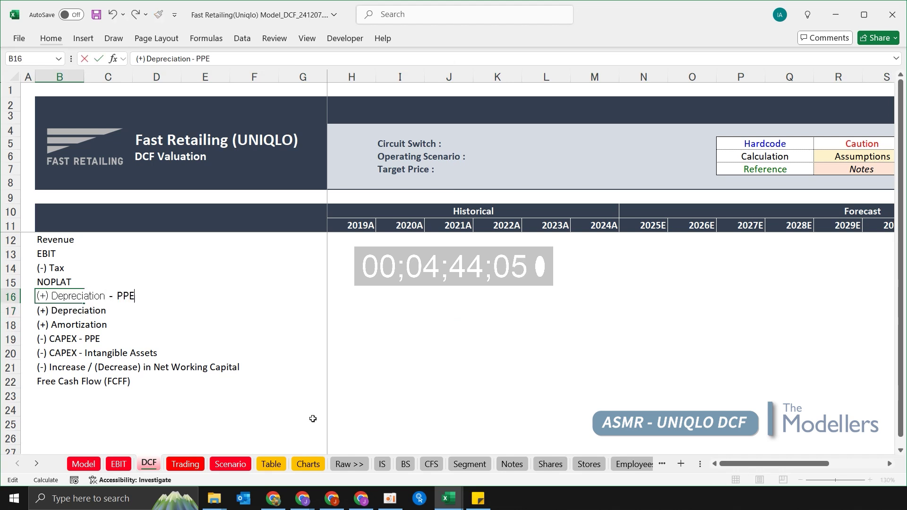
pyautogui.press('Return')
pyautogui.press('F2')
pyautogui.write('- Right of Uses')
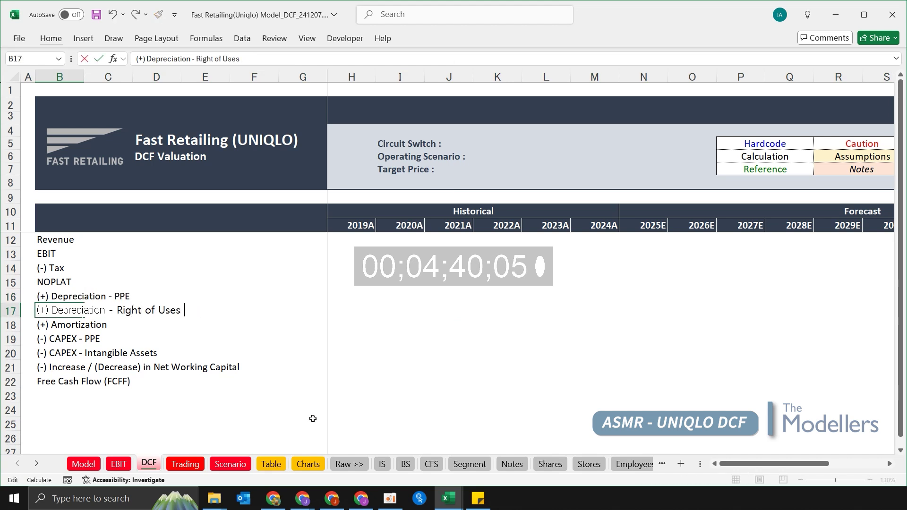
pyautogui.press('Return')
# - Make the Revenue, EBIT and NOPLAT rows bold
pyautogui.press('Up')
pyautogui.press('Up')
pyautogui.press('Left')
pyautogui.press('Up')
pyautogui.press('Up')
pyautogui.press('Up')
pyautogui.press('Up')
pyautogui.hotkey('shift', 'space')
pyautogui.hotkey('ctrl', 'b')
pyautogui.press('Down')
pyautogui.hotkey('shift', 'space')
pyautogui.hotkey('ctrl', 'b')
pyautogui.press('Down')
pyautogui.press('Down')
pyautogui.press('Down')
pyautogui.press('Up')
pyautogui.hotkey('shift', 'space')
pyautogui.hotkey('ctrl', 'b')
# - Make the Free Cash Flow (FCFF) row bold
pyautogui.press('Right')
pyautogui.press('Down')
pyautogui.press('Down')
pyautogui.press('Down')
pyautogui.press('Down')
pyautogui.press('Down')
pyautogui.press('Down')
pyautogui.press('Down')
pyautogui.hotkey('shift', 'space')
pyautogui.hotkey('ctrl', 'b')
# - Link the 2019A Revenue cell on the DCF sheet to the 2019A revenue in the Model sheet's income statement
pyautogui.press('Up')
pyautogui.press('Up')
pyautogui.press('Up')
pyautogui.press('Up')
pyautogui.press('Up')
pyautogui.press('Up')
pyautogui.press('Up')
pyautogui.press('Up')
pyautogui.press('Up')
pyautogui.press('Up')
pyautogui.press('Right')
pyautogui.press('Right')
pyautogui.press('Right')
pyautogui.press('Right')
pyautogui.press('Right')
pyautogui.press('Right')
pyautogui.write('+')
pyautogui.hotkey('ctrl', 'pageup')
pyautogui.hotkey('ctrl', 'pageup')
pyautogui.scroll(15, 313, 419)
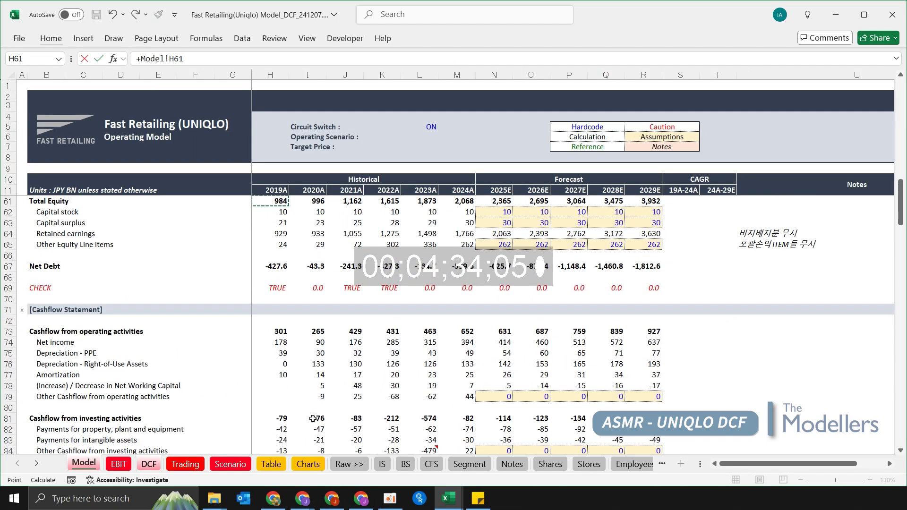
pyautogui.press('Down')
pyautogui.press('Down')
pyautogui.press('Down')
pyautogui.press('Return')
# - Link the 2019A EBIT and tax cells to the operating profit and income taxes on the Model sheet
pyautogui.write('+')
pyautogui.hotkey('ctrl', 'pageup')
pyautogui.hotkey('ctrl', 'pageup')
pyautogui.press('Down')
pyautogui.press('Down')
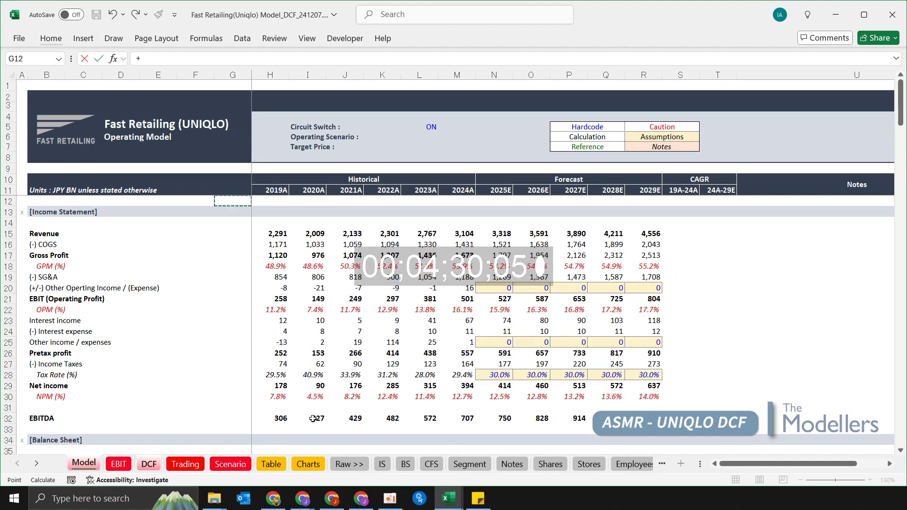
pyautogui.press('Return')
# - Calculate 2019A NOPLAT as EBIT minus tax
pyautogui.write('+-')
pyautogui.press('Up')
pyautogui.press('Up')
pyautogui.write('-')
pyautogui.press('Up')
pyautogui.press('Return')
pyautogui.press('Up')
pyautogui.write('+')
pyautogui.press('Up')
pyautogui.press('Up')
pyautogui.write('-')
pyautogui.press('Up')
pyautogui.press('Return')
# - Link the 2019A Depreciation - PPE cell to the PPE depreciation in the Model sheet's cashflow statement
pyautogui.write('+')
pyautogui.hotkey('ctrl', 'pageup')
pyautogui.hotkey('ctrl', 'pageup')
pyautogui.press('Down')
pyautogui.press('Down')
pyautogui.press('Down')
pyautogui.press('Down')
pyautogui.press('Down')
pyautogui.press('Down')
pyautogui.press('Down')
pyautogui.press('Down')
pyautogui.press('Down')
pyautogui.press('Down')
pyautogui.press('Down')
pyautogui.press('Down')
pyautogui.press('Down')
pyautogui.press('Down')
pyautogui.press('Down')
pyautogui.press('Down')
pyautogui.press('Down')
pyautogui.press('Down')
pyautogui.press('Down')
pyautogui.press('Down')
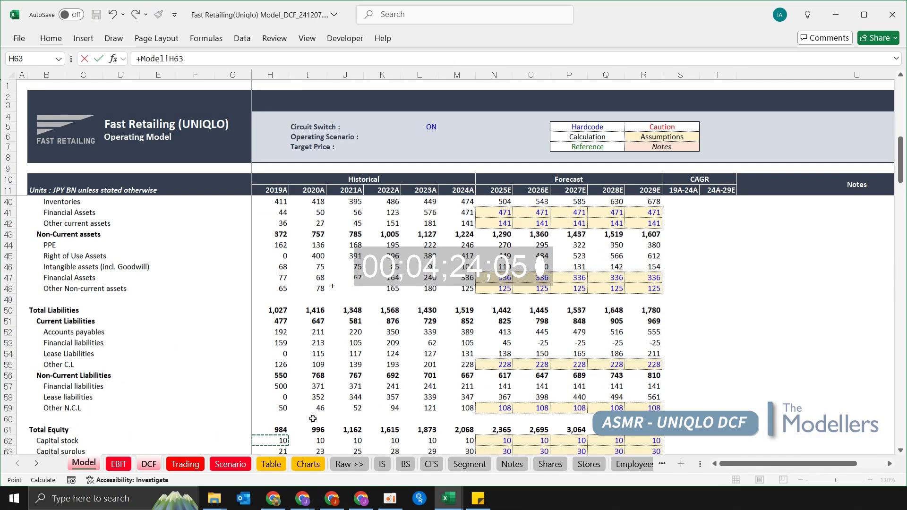
pyautogui.press('Return')
# - Fill the 2019A depreciation link down to the Right of Use Assets and Amortization rows, checking the source cell on the Model sheet
pyautogui.press('Up')
pyautogui.hotkey('shift', 'Down')
pyautogui.hotkey('ctrl', 'd')
pyautogui.press('Down')
pyautogui.press('Up')
pyautogui.press('F2')
pyautogui.press('Return')
pyautogui.hotkey('ctrl', '[')
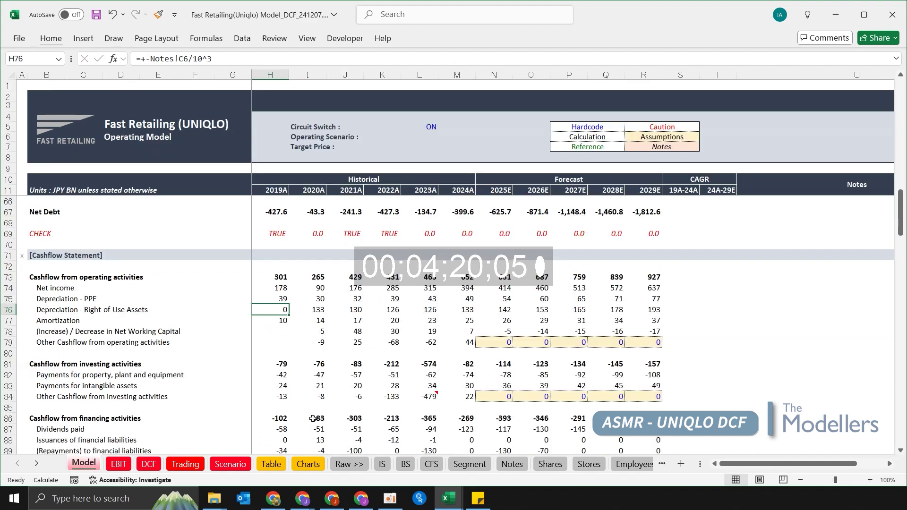
pyautogui.press('Return')
pyautogui.hotkey('shift', 'Down')
pyautogui.hotkey('ctrl', 'd')
# - Link the 2019A net working capital cell to the negated working capital line in the Model sheet's cashflow statement
pyautogui.press('Down')
pyautogui.press('Down')
pyautogui.press('Down')
pyautogui.press('Down')
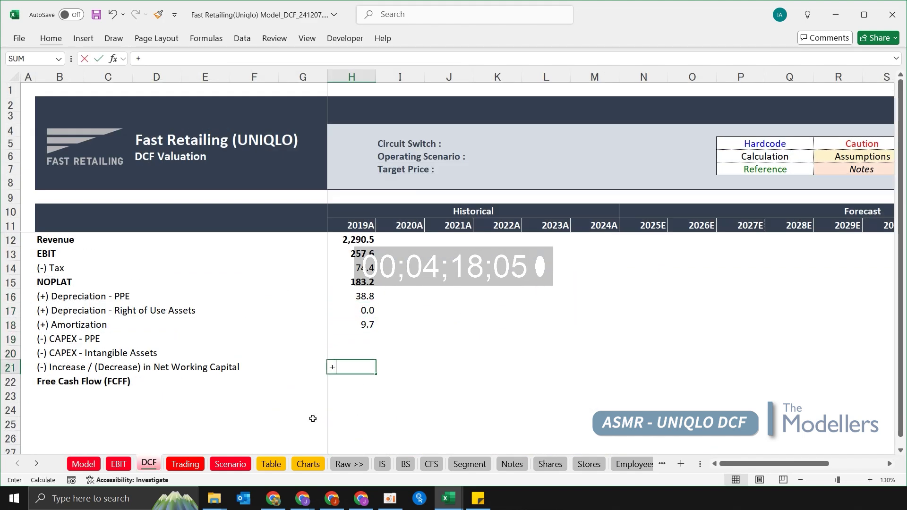
pyautogui.write('+-')
pyautogui.hotkey('ctrl', 'pageup')
pyautogui.hotkey('ctrl', 'pageup')
pyautogui.press('Return')
# - Link 2019A CAPEX - PPE to the Model sheet's negated property, plant and equipment payments, and fill the link down to CAPEX - Intangible Assets
pyautogui.press('Up')
pyautogui.press('Up')
pyautogui.press('Up')
pyautogui.write('+-')
pyautogui.hotkey('ctrl', 'pageup')
pyautogui.hotkey('ctrl', 'pageup')
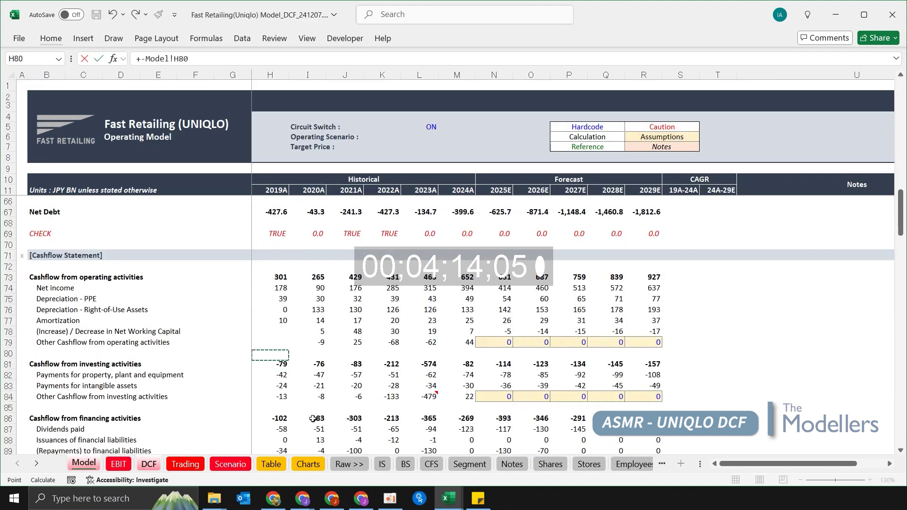
pyautogui.press('Down')
pyautogui.press('Return')
pyautogui.hotkey('shift', 'Up')
pyautogui.hotkey('ctrl', 'd')
# - Calculate 2019A Free Cash Flow as NOPLAT plus both depreciation lines and amortization, minus both CAPEX lines and the net working capital increase
pyautogui.press('Down')
pyautogui.press('Down')
pyautogui.write('+')
pyautogui.press('Up')
pyautogui.press('Up')
pyautogui.press('Up')
pyautogui.press('Up')
pyautogui.press('Up')
pyautogui.press('Up')
pyautogui.press('Up')
pyautogui.write('+')
pyautogui.press('Up')
pyautogui.press('Up')
pyautogui.press('Up')
pyautogui.press('Up')
pyautogui.press('Up')
pyautogui.press('Up')
pyautogui.write('+')
pyautogui.press('Up')
pyautogui.press('Up')
pyautogui.press('Up')
pyautogui.press('Up')
pyautogui.press('Up')
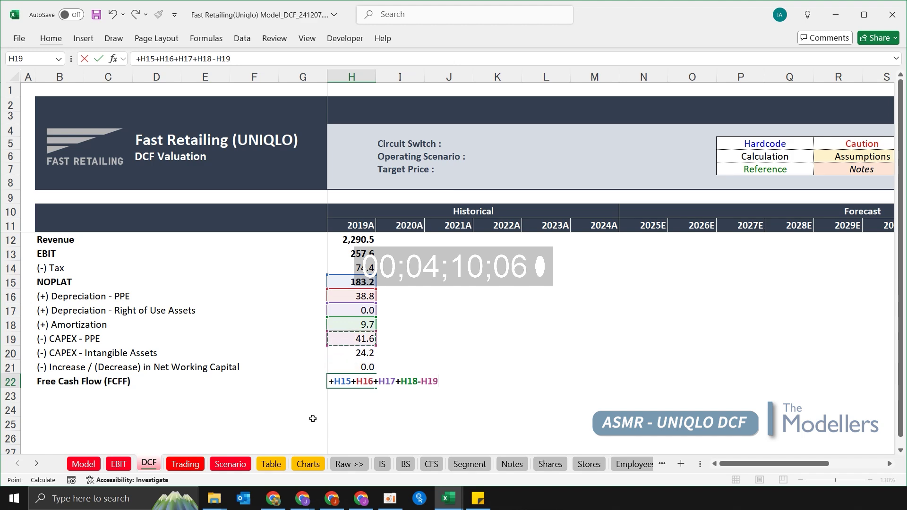
pyautogui.hotkey('ctrl', 'Return')
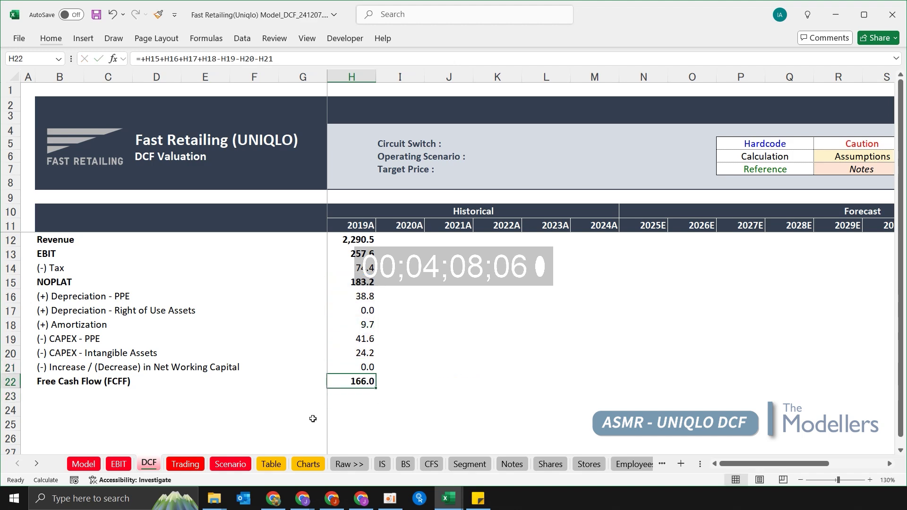
# - Format the 2019A figures from Revenue to Free Cash Flow without decimal places
pyautogui.hotkey('ctrl', 'shift', 'Up')
pyautogui.hotkey('alt', 'h')
pyautogui.press('9')
# - Fill the 2019A formulas from Revenue to Free Cash Flow across all years through 2034E
pyautogui.scroll(-1, 350, 348)
pyautogui.scroll(-1, 350, 349)
pyautogui.hotkey('shift', 'Right')
pyautogui.hotkey('shift', 'Right')
pyautogui.hotkey('shift', 'Right')
pyautogui.hotkey('shift', 'Right')
pyautogui.hotkey('shift', 'Right')
pyautogui.hotkey('shift', 'Right')
pyautogui.hotkey('shift', 'Right')
pyautogui.hotkey('shift', 'Right')
pyautogui.hotkey('shift', 'Right')
pyautogui.hotkey('shift', 'Right')
pyautogui.hotkey('shift', 'Right')
pyautogui.hotkey('shift', 'Right')
pyautogui.hotkey('shift', 'Right')
pyautogui.hotkey('shift', 'Right')
pyautogui.hotkey('shift', 'Right')
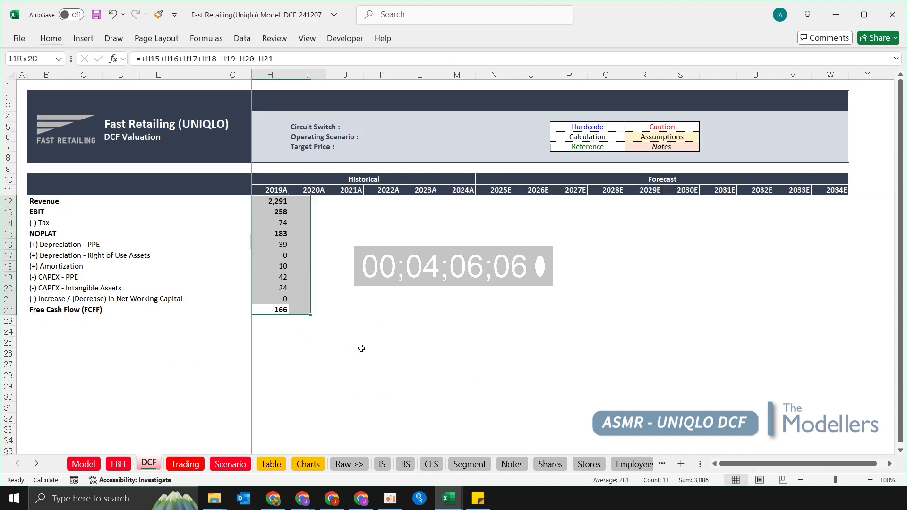
pyautogui.hotkey('ctrl', 'r')
# - Clear the 2030E to 2034E cells from Depreciation - PPE down to the net working capital row
pyautogui.press('Down')
pyautogui.press('Down')
pyautogui.press('Up')
pyautogui.press('Up')
pyautogui.hotkey('ctrl', 'Right')
pyautogui.hotkey('shift', 'Left')
pyautogui.hotkey('shift', 'Left')
pyautogui.hotkey('shift', 'Left')
pyautogui.hotkey('shift', 'Left')
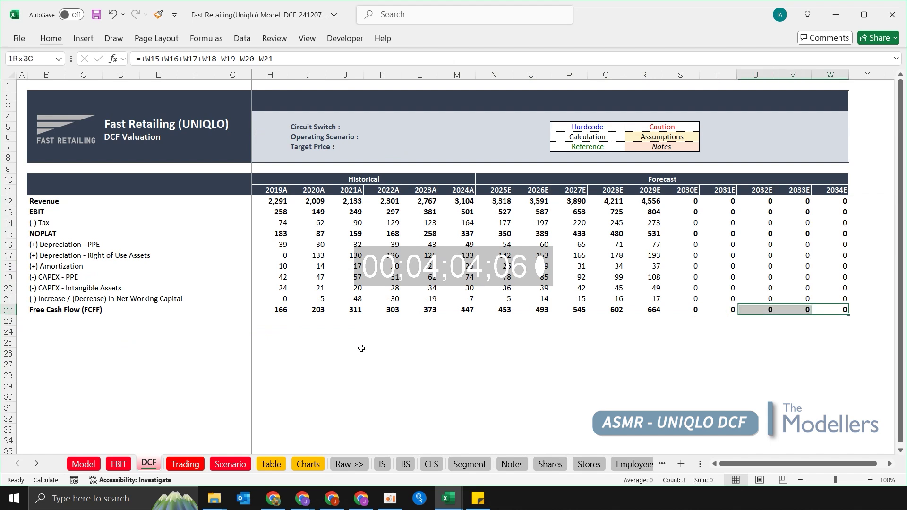
pyautogui.hotkey('ctrl', 'shift', 'Up')
pyautogui.press('Up')
pyautogui.hotkey('shift', 'Left')
pyautogui.hotkey('shift', 'Left')
pyautogui.hotkey('shift', 'Left')
pyautogui.hotkey('shift', 'Left')
pyautogui.hotkey('shift', 'Up')
pyautogui.hotkey('shift', 'Up')
pyautogui.hotkey('shift', 'Up')
pyautogui.hotkey('shift', 'Up')
pyautogui.hotkey('shift', 'Up')
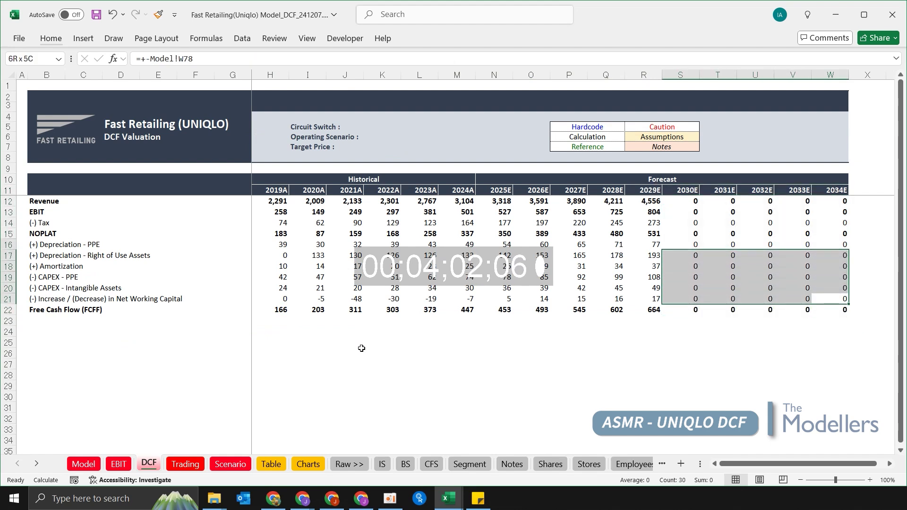
pyautogui.press('Delete')
# - Clear the 2030E to 2034E cells in the Tax, EBIT and Revenue rows, keeping the NOPLAT formulas
pyautogui.press('Up')
pyautogui.press('Up')
pyautogui.press('Up')
pyautogui.press('Up')
pyautogui.press('Up')
pyautogui.press('Up')
pyautogui.press('Up')
pyautogui.hotkey('shift', 'Left')
pyautogui.hotkey('shift', 'Left')
pyautogui.hotkey('shift', 'Left')
pyautogui.hotkey('shift', 'Left')
pyautogui.press('Delete')
pyautogui.press('Up')
pyautogui.hotkey('shift', 'Left')
pyautogui.hotkey('shift', 'Left')
pyautogui.hotkey('shift', 'Left')
pyautogui.hotkey('shift', 'Left')
pyautogui.press('Delete')
pyautogui.press('Up')
pyautogui.hotkey('shift', 'Left')
pyautogui.hotkey('shift', 'Left')
pyautogui.hotkey('shift', 'Left')
pyautogui.hotkey('shift', 'Left')
pyautogui.press('Delete')
# - Copy the dark header band from B11:G11 to row 24 below Free Cash Flow and title it Assumptions
pyautogui.hotkey('ctrl', 'Left')
pyautogui.hotkey('shift', 'Left')
pyautogui.hotkey('shift', 'Left')
pyautogui.hotkey('shift', 'Left')
pyautogui.hotkey('shift', 'Left')
pyautogui.hotkey('ctrl', 'c')
pyautogui.press('Down')
pyautogui.press('Down')
pyautogui.press('Down')
pyautogui.hotkey('shift', 'Right')
pyautogui.hotkey('shift', 'Right')
pyautogui.hotkey('shift', 'Right')
pyautogui.hotkey('shift', 'Right')
pyautogui.press('Down')
pyautogui.press('Down')
pyautogui.press('Down')
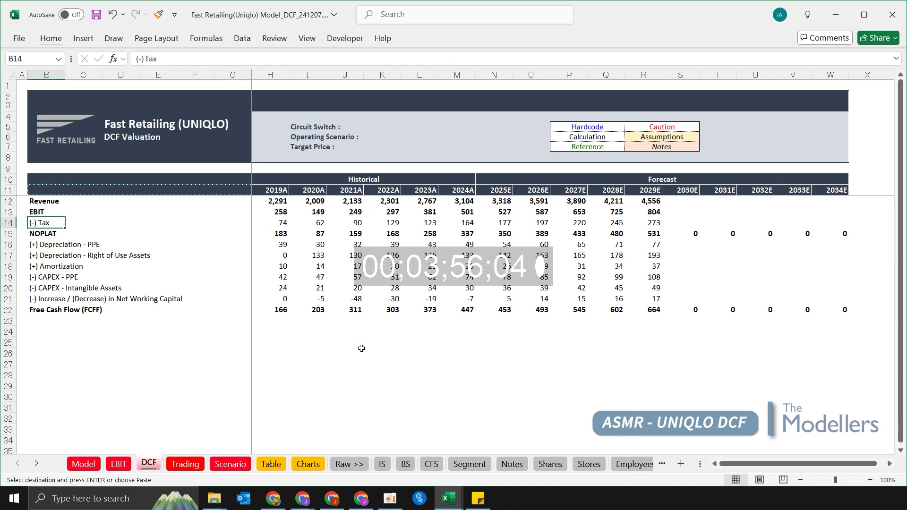
pyautogui.press('Down')
pyautogui.press('Down')
pyautogui.press('Down')
pyautogui.press('Down')
pyautogui.press('Down')
pyautogui.press('Down')
pyautogui.press('Down')
pyautogui.press('Down')
pyautogui.press('Down')
pyautogui.press('Down')
pyautogui.hotkey('ctrl', 'v')
pyautogui.write('assumptions')
pyautogui.press('Return')
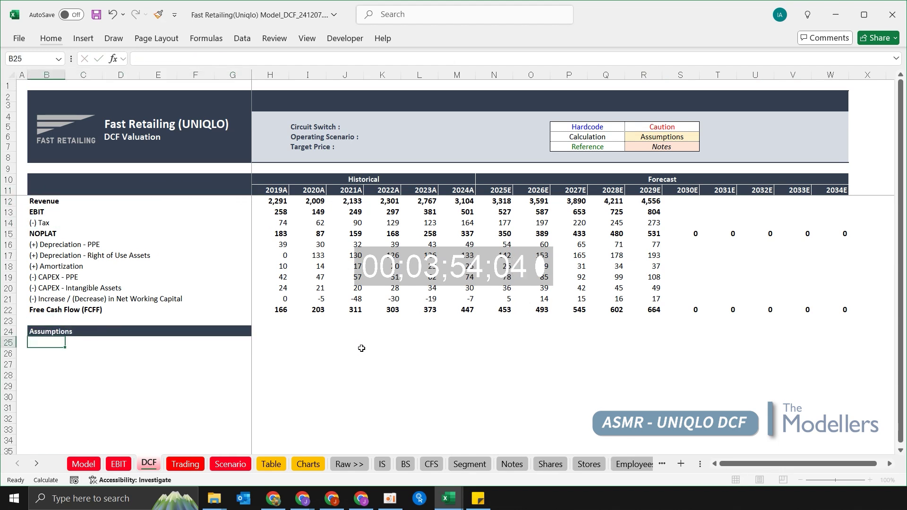
# - Add a Revenue Growth label in B25 with the period 29E-34E in column E, and fill the period down through row 27
pyautogui.write('Revenue Growth')
pyautogui.press('Right')
pyautogui.press('Right')
pyautogui.press('Right')
pyautogui.write('29E')
pyautogui.press('Left')
pyautogui.press('Right')
pyautogui.hotkey('shift', 'Down')
pyautogui.hotkey('shift', 'Down')
pyautogui.hotkey('ctrl', 'd')
# - Label B26 as Operating Margin and B27 as Tax / EBIT in the Assumptions block
pyautogui.press('Down')
pyautogui.press('Left')
pyautogui.press('Left')
pyautogui.press('Left')
pyautogui.write('Ope')
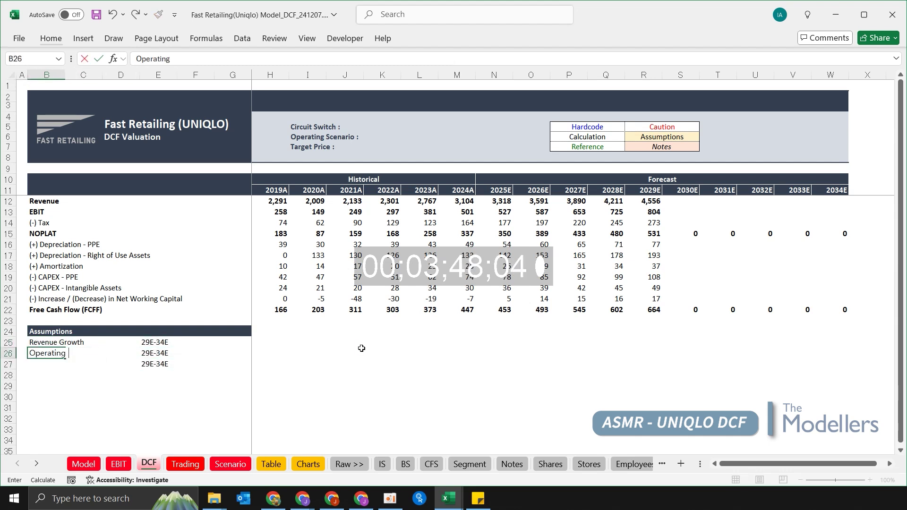
pyautogui.press('Return')
pyautogui.write('Ta')
pyautogui.write('IT')
# - Fill the input cells G25:G27 with the light yellow colour used for assumptions
pyautogui.press('Up')
pyautogui.press('Up')
pyautogui.press('Right')
pyautogui.press('Right')
pyautogui.press('Right')
pyautogui.press('Right')
pyautogui.press('Right')
pyautogui.hotkey('shift', 'Down')
pyautogui.hotkey('shift', 'Down')
pyautogui.hotkey('alt', 'h')
pyautogui.press('h')
pyautogui.press('Down')
pyautogui.press('Down')
pyautogui.press('Down')
pyautogui.press('Left')
pyautogui.press('Left')
pyautogui.press('Left')
pyautogui.press('Up')
pyautogui.press('Return')
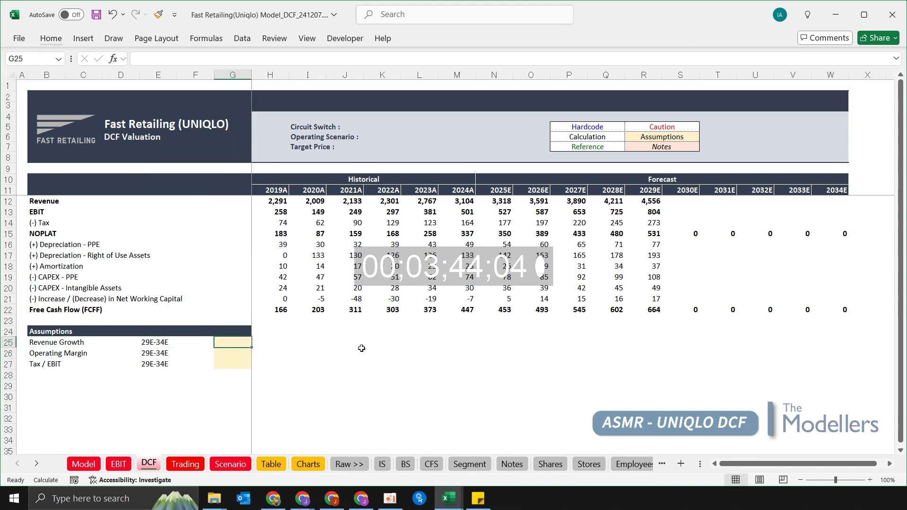
# - Add thin outline and inside borders to the input cells G25:G27
pyautogui.hotkey('ctrl', '1')
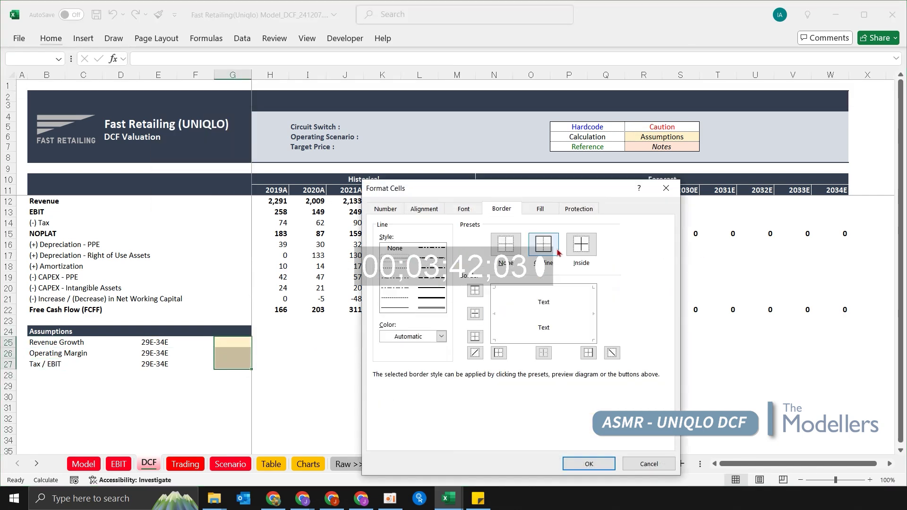
pyautogui.click(596, 251)
pyautogui.press('Return')
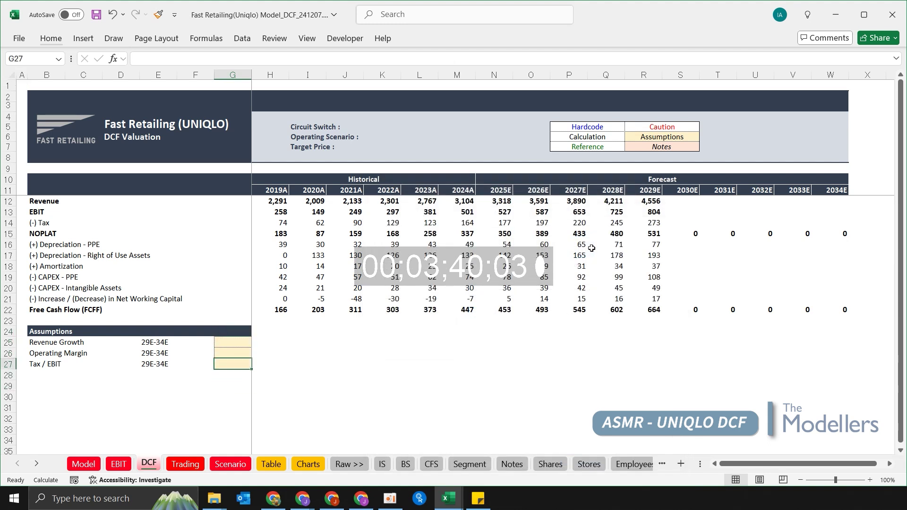
# - Copy the formatted input cell G27 down to G28:G29 and apply the percentage format to G25:G29
pyautogui.hotkey('ctrl', 'c')
pyautogui.hotkey('shift', 'Down')
pyautogui.hotkey('shift', 'Down')
pyautogui.hotkey('ctrl', 'v')
pyautogui.press('Up')
pyautogui.press('Up')
pyautogui.hotkey('shift', 'Down')
pyautogui.hotkey('shift', 'Down')
pyautogui.hotkey('shift', 'Down')
pyautogui.hotkey('shift', 'Down')
pyautogui.hotkey('alt', 'h')
pyautogui.press('p')
# - Label B28 as Terminal Growth and B29 as WACC
pyautogui.press('Left')
pyautogui.press('Left')
pyautogui.press('Down')
pyautogui.press('Down')
pyautogui.press('Down')
pyautogui.press('Left')
pyautogui.press('Left')
pyautogui.press('Left')
pyautogui.write('Terminal Growth')
pyautogui.press('Return')
pyautogui.write('WACC')
# - Enter the period 35E- for Terminal Growth and 25E- for WACC in column E
pyautogui.press('Up')
pyautogui.press('Right')
pyautogui.press('Right')
pyautogui.press('Right')
pyautogui.write('35E-')
pyautogui.press('Return')
pyautogui.press('BackSpace')
pyautogui.press('BackSpace')
pyautogui.press('BackSpace')
pyautogui.write('5E-')
# - Italicise the whole assumptions block B25:G29, including labels, periods and input cells
pyautogui.press('Right')
pyautogui.press('Right')
pyautogui.press('Up')
pyautogui.press('Up')
pyautogui.press('Up')
pyautogui.press('Up')
pyautogui.hotkey('shift', 'Down')
pyautogui.hotkey('shift', 'Down')
pyautogui.hotkey('shift', 'Down')
pyautogui.hotkey('shift', 'Down')
pyautogui.hotkey('ctrl', 'shift', 'Left')
pyautogui.hotkey('ctrl', 'shift', 'Left')
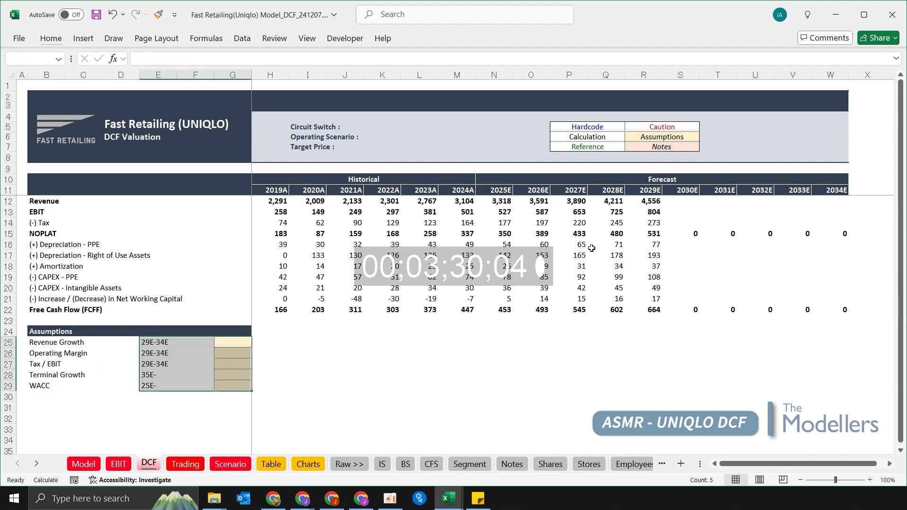
pyautogui.hotkey('ctrl', 'i')
# - Set the hardcoded inputs' font to blue and enter 1.5% for Terminal Growth and 6.5% for WACC
pyautogui.press('Right')
pyautogui.press('Right')
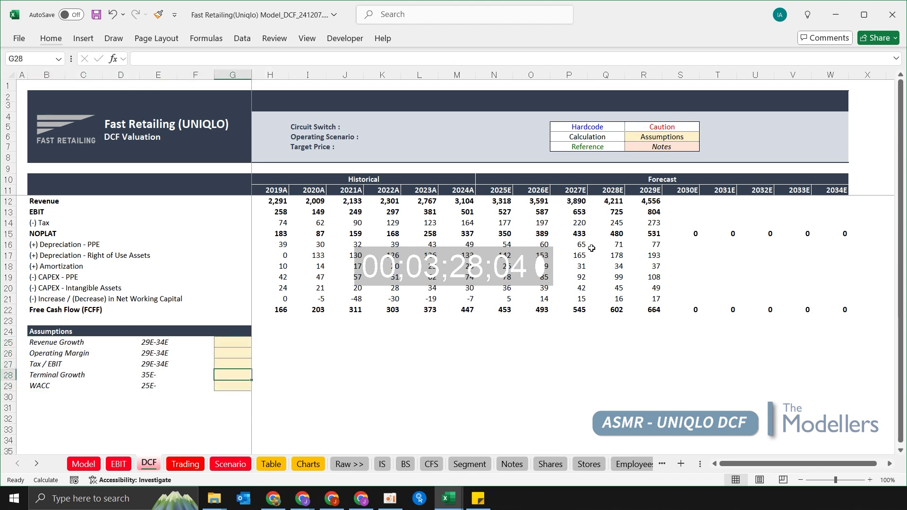
pyautogui.hotkey('alt', 'h')
pyautogui.press('f')
pyautogui.press('c')
pyautogui.press('Up')
pyautogui.press('Up')
pyautogui.press('Return')
pyautogui.press('Up')
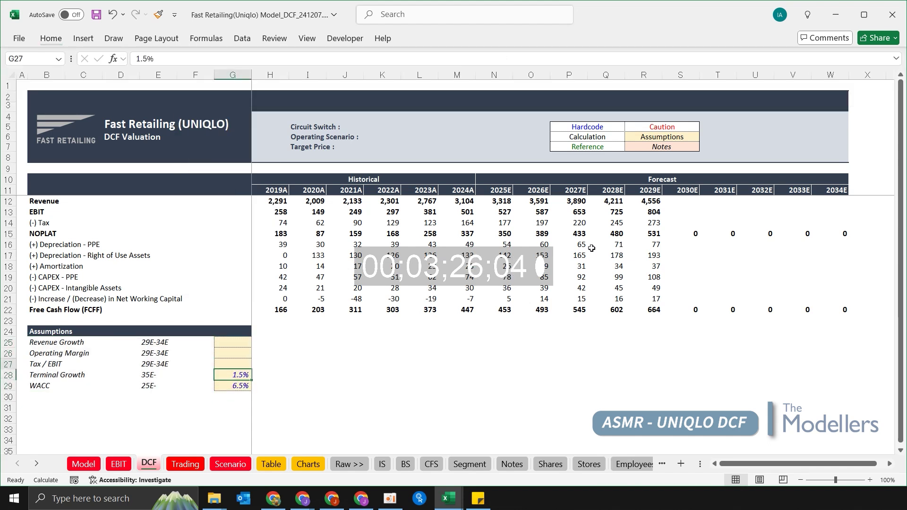
pyautogui.press('Up')
pyautogui.press('Up')
pyautogui.press('Up')
pyautogui.write('+as')
pyautogui.press('BackSpace')
pyautogui.write('ave')
pyautogui.press('Escape')
pyautogui.press('Down')
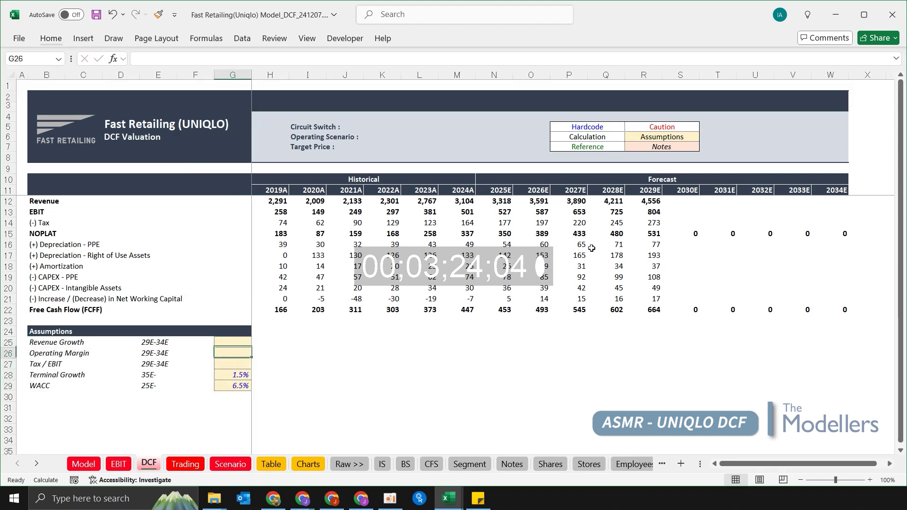
pyautogui.write('+AVERAGE(')
pyautogui.press('Down')
pyautogui.press('Down')
pyautogui.press('Down')
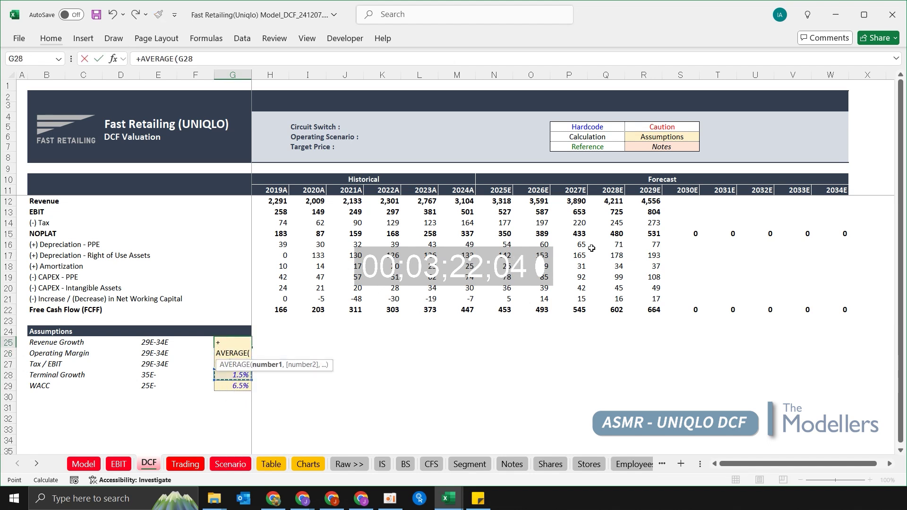
pyautogui.write(',')
pyautogui.press('Up')
pyautogui.press('Up')
pyautogui.press('Up')
pyautogui.press('Right')
pyautogui.press('Right')
pyautogui.press('Right')
pyautogui.press('Escape')
# - Insert one blank row below each of the Revenue, EBIT and Tax rows
pyautogui.press('Up')
pyautogui.press('Up')
pyautogui.press('Up')
pyautogui.press('Right')
pyautogui.hotkey('ctrl', 'Up')
pyautogui.press('Down')
pyautogui.press('Down')
pyautogui.press('Down')
pyautogui.hotkey('shift', 'space')
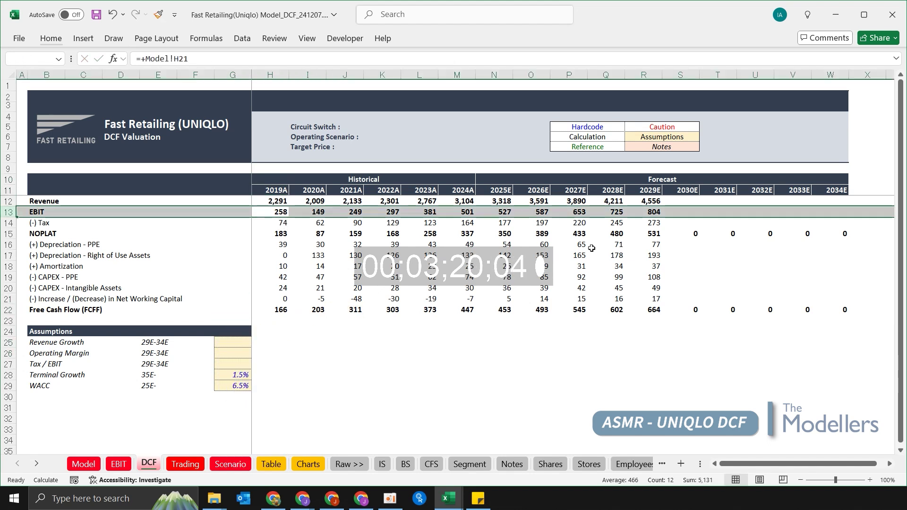
pyautogui.hotkey('ctrl', 'shift', '+')
pyautogui.press('Down')
pyautogui.press('Down')
pyautogui.hotkey('shift', 'space')
pyautogui.hotkey('ctrl', 'shift', '+')
pyautogui.press('Down')
pyautogui.press('Down')
pyautogui.hotkey('shift', 'space')
pyautogui.hotkey('ctrl', 'shift', '+')
# - Label the new rows growth (%) under Revenue, OPM (%) under EBIT and Tax / EBIT (%) under Tax
pyautogui.press('Up')
pyautogui.press('Up')
pyautogui.press('Up')
pyautogui.press('Up')
pyautogui.press('Left')
pyautogui.press('Left')
pyautogui.press('Left')
pyautogui.press('Left')
pyautogui.press('Left')
pyautogui.press('Left')
pyautogui.write('growth (%)')
pyautogui.press('Return')
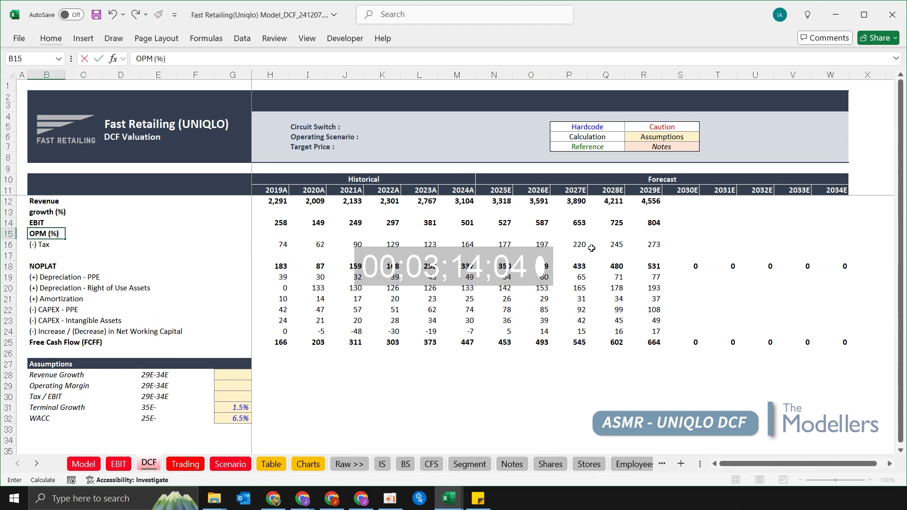
pyautogui.press('Return')
pyautogui.press('Down')
pyautogui.write('Tax / EBIT (%)')
pyautogui.hotkey('shift', 'Return')
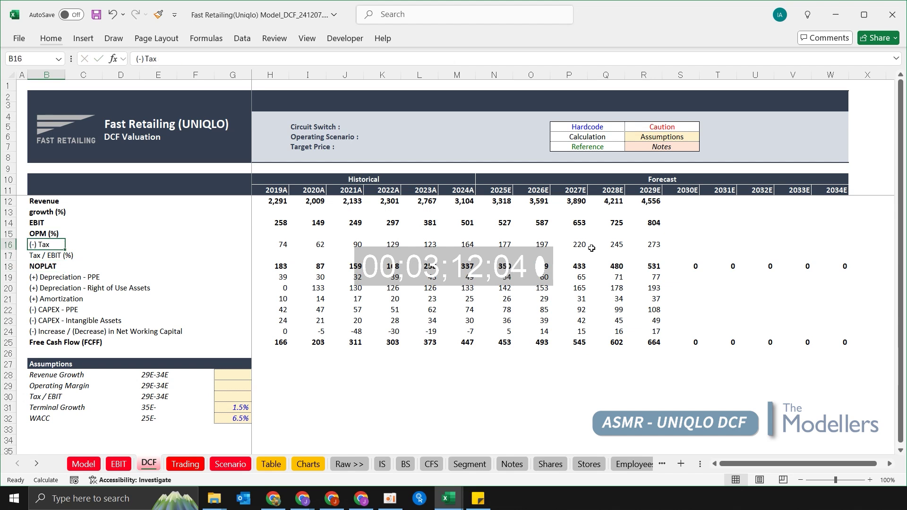
# - Enter the 2020A revenue growth formula =+I12/H12-1 in I13
pyautogui.write('-1')
pyautogui.hotkey('ctrl', 'Return')
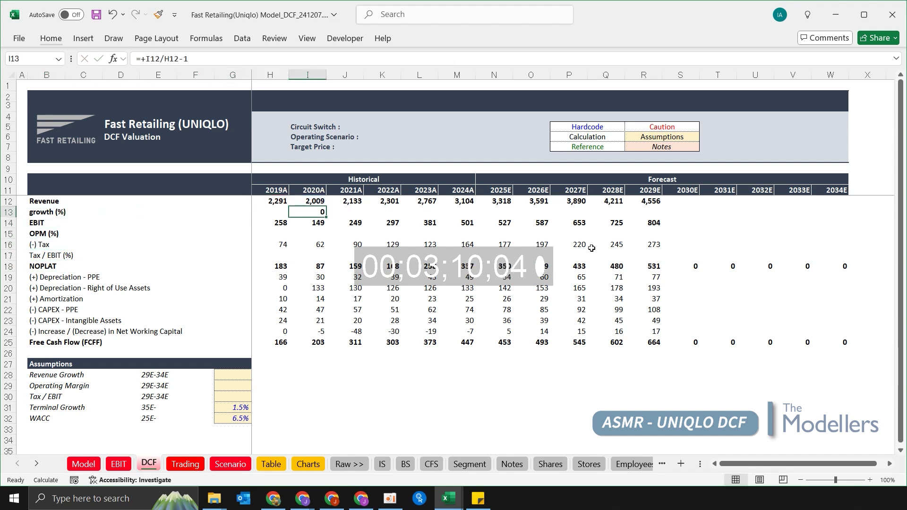
# - Fill the 2020A revenue growth formula across the growth (%) row through 2029E
pyautogui.hotkey('shift', 'Right')
pyautogui.hotkey('shift', 'Right')
pyautogui.hotkey('shift', 'Right')
pyautogui.hotkey('shift', 'Right')
pyautogui.hotkey('shift', 'Right')
pyautogui.hotkey('shift', 'Right')
pyautogui.hotkey('shift', 'Right')
pyautogui.hotkey('shift', 'Right')
pyautogui.hotkey('shift', 'Right')
pyautogui.hotkey('shift', 'Right')
pyautogui.hotkey('shift', 'Left')
pyautogui.hotkey('ctrl', 'r')
# - Format the growth (%) row in italics with one-decimal percentages and paste its formatting onto the OPM (%) row
pyautogui.hotkey('shift', 'space')
pyautogui.hotkey('ctrl', 'c')
pyautogui.hotkey('ctrl', 'Left')
pyautogui.hotkey('ctrl', 'Left')
pyautogui.press('Down')
pyautogui.press('Down')
pyautogui.hotkey('ctrl', 'alt', 'v')
pyautogui.press('t')
pyautogui.press('Return')
pyautogui.press('Down')
pyautogui.press('Down')
pyautogui.press('Down')
pyautogui.press('F4')
pyautogui.press('Up')
pyautogui.press('Up')
pyautogui.press('Right')
pyautogui.press('Down')
pyautogui.press('Left')
pyautogui.hotkey('ctrl', 'z')
# - Italicize the Tax / EBIT (%) label and indent the growth (%), OPM (%) and Tax / EBIT (%) labels
pyautogui.press('Up')
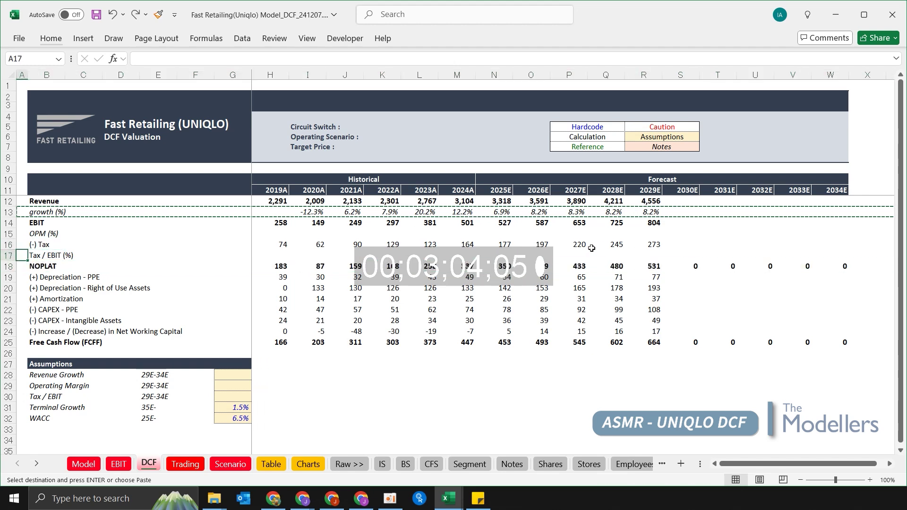
pyautogui.press('Right')
pyautogui.hotkey('ctrl', 'i')
pyautogui.press('alt')
pyautogui.press('h')
pyautogui.press('6')
pyautogui.press('Up')
pyautogui.press('Up')
pyautogui.press('F4')
pyautogui.press('Up')
pyautogui.press('Up')
pyautogui.press('F4')
# - Enter the 2019A operating margin formula =+H14/H12 in H15
pyautogui.press('Down')
pyautogui.press('Right')
pyautogui.press('Right')
pyautogui.press('Right')
pyautogui.press('Right')
pyautogui.press('Right')
pyautogui.press('Right')
pyautogui.press('Right')
pyautogui.press('Down')
pyautogui.press('Left')
pyautogui.write('+')
pyautogui.press('Up')
pyautogui.hotkey('ctrl', 'Return')
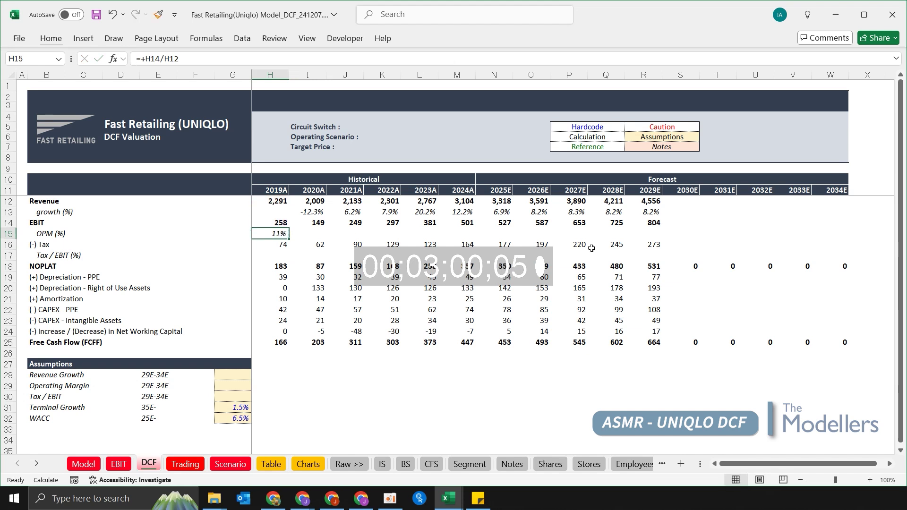
# - Fill the operating margin formula across the OPM (%) row through 2029E, shown with one decimal
pyautogui.hotkey('shift', 'Right')
pyautogui.hotkey('shift', 'Right')
pyautogui.hotkey('shift', 'Right')
pyautogui.hotkey('shift', 'Right')
pyautogui.hotkey('shift', 'Right')
pyautogui.hotkey('shift', 'Right')
pyautogui.hotkey('shift', 'Right')
pyautogui.hotkey('shift', 'Right')
pyautogui.hotkey('shift', 'Right')
pyautogui.hotkey('ctrl', 'r')
# - Enter the 2019A tax ratio formula =+H16/H14 in H17 and show it with one decimal
pyautogui.press('Down')
pyautogui.press('Down')
pyautogui.write('+')
pyautogui.press('Up')
pyautogui.write('/')
pyautogui.press('Up')
pyautogui.press('Up')
pyautogui.press('Up')
pyautogui.hotkey('ctrl', 'Return')
pyautogui.hotkey('alt', 'h')
pyautogui.press('0')
# - Fill the tax ratio formula across the Tax / EBIT (%) row through 2029E
pyautogui.hotkey('shift', 'Right')
pyautogui.hotkey('shift', 'Right')
pyautogui.hotkey('shift', 'Right')
pyautogui.hotkey('shift', 'Right')
pyautogui.hotkey('shift', 'Right')
pyautogui.hotkey('shift', 'Right')
pyautogui.hotkey('shift', 'Right')
pyautogui.hotkey('shift', 'Right')
pyautogui.hotkey('shift', 'Right')
pyautogui.hotkey('shift', 'Right')
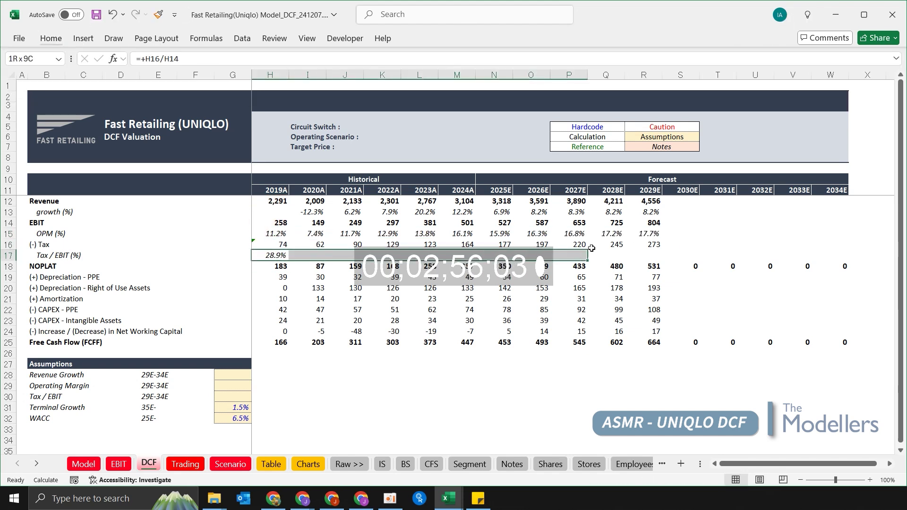
pyautogui.hotkey('ctrl', 'r')
# - Make the (-) Tax row bold and ignore the inconsistent-formula flags on its 2019A to 2029E values
pyautogui.press('Up')
pyautogui.hotkey('shift', 'space')
pyautogui.hotkey('ctrl', 'b')
pyautogui.hotkey('shift', 'BackSpace')
pyautogui.hotkey('ctrl', 'shift', 'Right')
pyautogui.hotkey('alt', 'shift', 'F10')
pyautogui.hotkey('alt', 'shift', 'F10')
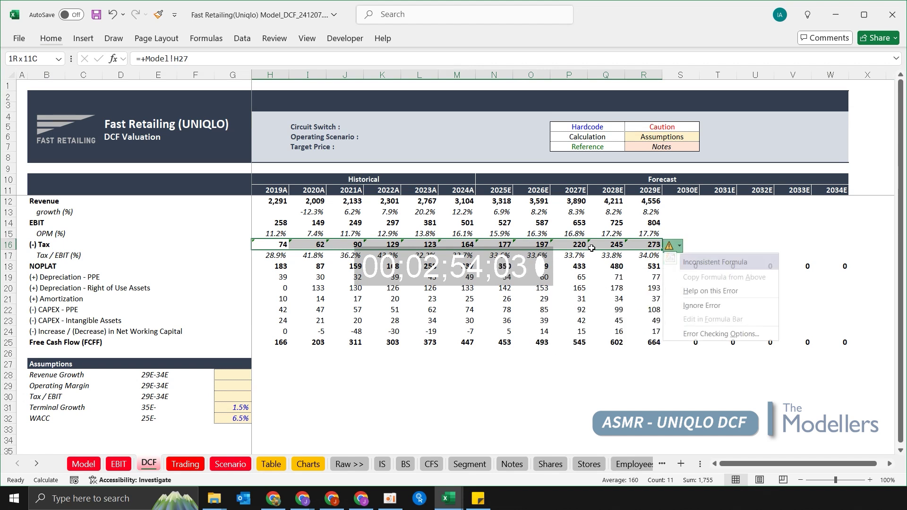
pyautogui.press('i')
# - Set the Revenue Growth assumption in G28 to the average of Terminal Growth G31 and 2029E growth R13
pyautogui.press('Down')
pyautogui.press('Down')
pyautogui.press('Down')
pyautogui.press('Down')
pyautogui.press('Down')
pyautogui.press('Left')
pyautogui.write('+ave')
pyautogui.press('Tab')
pyautogui.press('Down')
pyautogui.press('Down')
pyautogui.press('Down')
pyautogui.write(',')
pyautogui.press('Right')
pyautogui.press('Right')
pyautogui.press('Right')
pyautogui.press('Right')
pyautogui.press('Up')
pyautogui.press('Up')
pyautogui.press('Up')
pyautogui.press('Up')
pyautogui.press('Down')
pyautogui.press('Down')
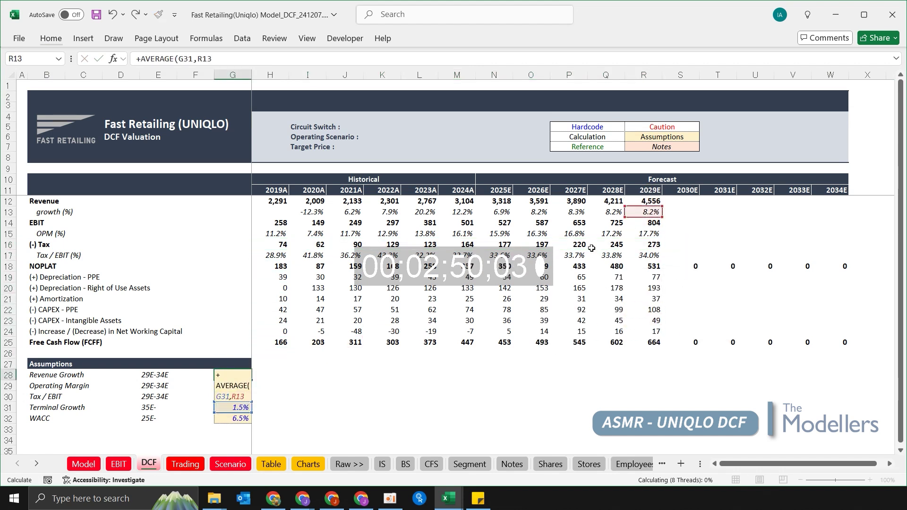
pyautogui.press('Return')
# - Link the Operating Margin assumption in G29 to the 2029E OPM in R15
pyautogui.write('+')
pyautogui.press('Up')
pyautogui.press('Up')
pyautogui.press('Up')
pyautogui.press('Up')
pyautogui.press('Right')
pyautogui.press('Right')
pyautogui.press('Right')
pyautogui.hotkey('ctrl', 'Right')
pyautogui.hotkey('ctrl', 'Left')
pyautogui.press('Up')
pyautogui.press('Up')
pyautogui.press('Up')
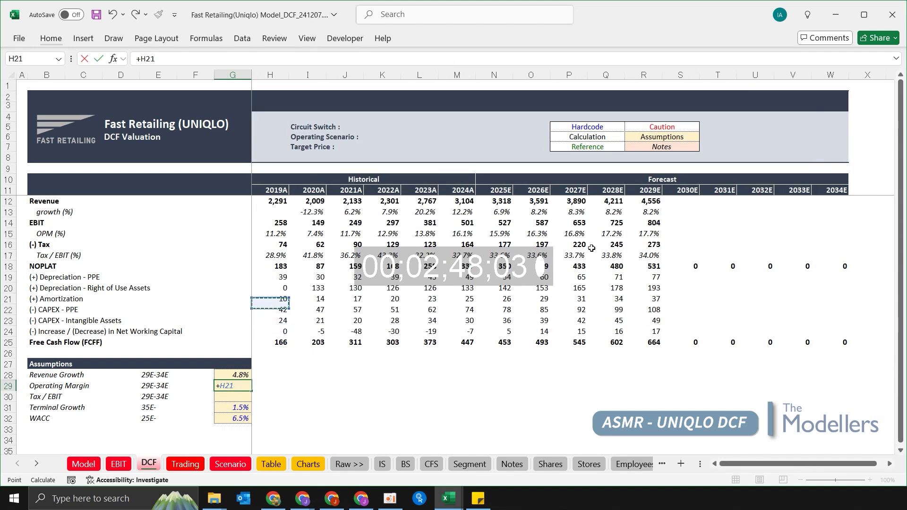
pyautogui.hotkey('ctrl', 'Right')
pyautogui.press('Return')
# - Link the Tax / EBIT assumption in G30 to the 2029E tax ratio in R17
pyautogui.write('+')
pyautogui.press('Up')
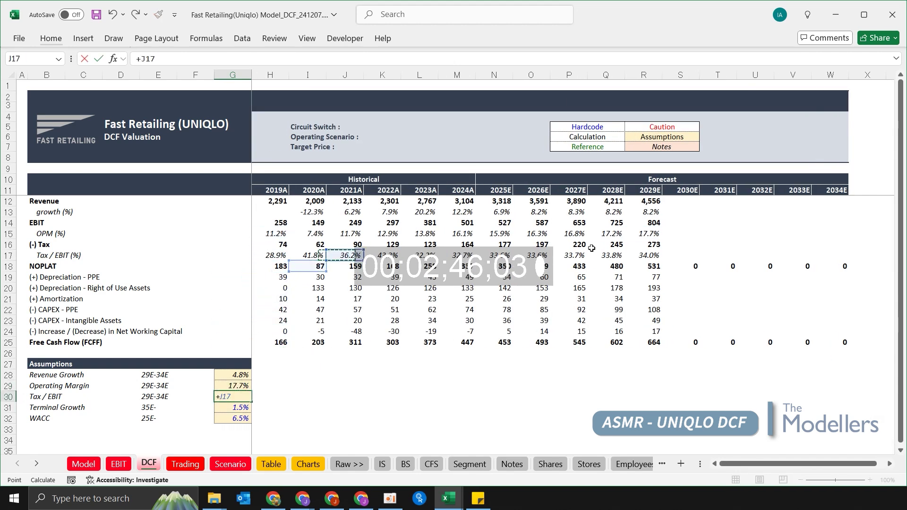
pyautogui.press('Up')
pyautogui.press('Right')
pyautogui.hotkey('ctrl', 'Right')
pyautogui.press('Return')
# - Calculate 2030E revenue in S12 as 2029E revenue R12 multiplied by one plus the Revenue Growth assumption in G28
pyautogui.press('Right')
pyautogui.press('Right')
pyautogui.hotkey('ctrl', 'Up')
pyautogui.hotkey('ctrl', 'Up')
pyautogui.press('Down')
pyautogui.press('Down')
pyautogui.press('Right')
pyautogui.press('Right')
pyautogui.press('Right')
pyautogui.press('Right')
pyautogui.press('Right')
pyautogui.press('Right')
pyautogui.press('Right')
pyautogui.press('Right')
pyautogui.press('Right')
pyautogui.press('Right')
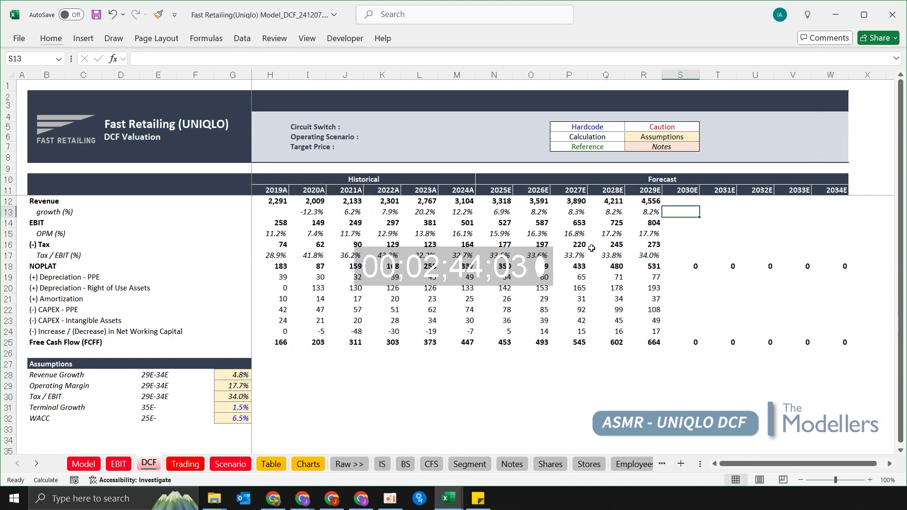
pyautogui.press('Up')
pyautogui.write('+')
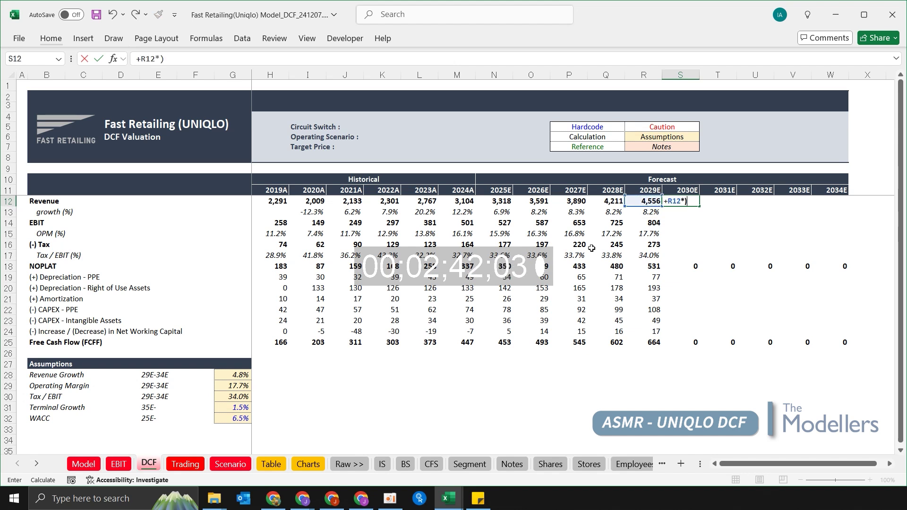
pyautogui.press('Return')
pyautogui.press('Return')
# - Fill the 2030E revenue formula across to 2034E and extend the growth (%) row over the same years
pyautogui.press('Up')
pyautogui.hotkey('shift', 'Right')
pyautogui.hotkey('shift', 'Right')
pyautogui.hotkey('shift', 'Right')
pyautogui.hotkey('shift', 'Right')
pyautogui.hotkey('ctrl', 'r')
pyautogui.press('Left')
# - Calculate 2030E EBIT in S14 as revenue S12 times the Operating Margin assumption, locked as $G$29
pyautogui.press('Down')
pyautogui.press('Down')
pyautogui.press('Right')
pyautogui.write('+')
pyautogui.press('Up')
pyautogui.press('Up')
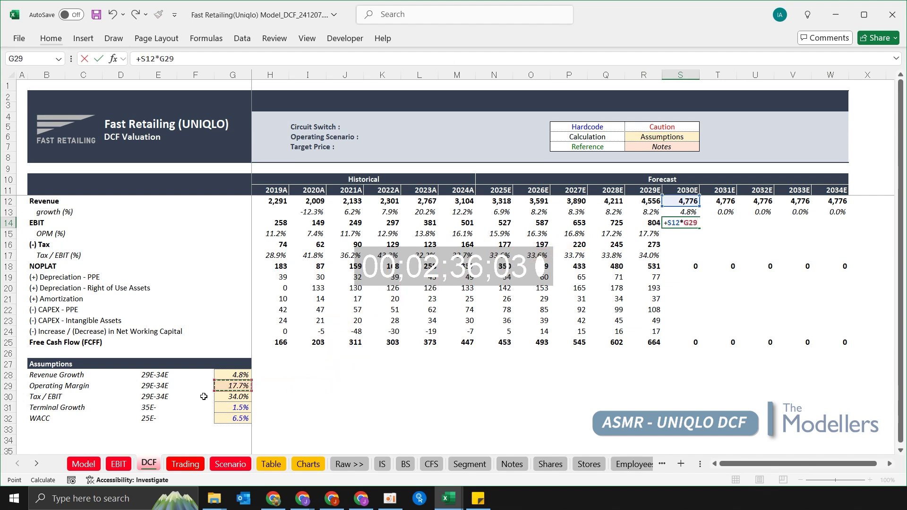
pyautogui.press('F4')
pyautogui.press('Return')
# - Fill the 2030E EBIT formula across to 2034E
pyautogui.press('Up')
pyautogui.hotkey('shift', 'Right')
pyautogui.hotkey('shift', 'Right')
pyautogui.hotkey('shift', 'Right')
pyautogui.hotkey('shift', 'Right')
pyautogui.hotkey('ctrl', 'r')
# - Lock the Revenue Growth reference in S12 as $G$28 and refill the revenue formula through 2034E
pyautogui.press('Up')
pyautogui.press('Up')
pyautogui.press('F2')
pyautogui.press('Left')
pyautogui.press('F4')
pyautogui.press('Return')
pyautogui.press('Up')
pyautogui.hotkey('shift', 'Right')
pyautogui.hotkey('shift', 'Right')
pyautogui.hotkey('shift', 'Right')
pyautogui.hotkey('shift', 'Right')
pyautogui.hotkey('ctrl', 'r')
# - Extend the OPM (%) formula in row 15 across the 2030E to 2034E columns
pyautogui.press('Down')
pyautogui.press('Down')
pyautogui.press('Down')
pyautogui.hotkey('shift', 'Right')
pyautogui.hotkey('shift', 'Right')
pyautogui.hotkey('shift', 'Right')
pyautogui.hotkey('shift', 'Right')
pyautogui.hotkey('ctrl', 'r')
# - Calculate 2030E tax in S16 as EBIT S14 times the Tax / EBIT assumption $G$30, and fill it across to 2034E
pyautogui.press('Down')
pyautogui.press('Right')
pyautogui.write('+')
pyautogui.press('Up')
pyautogui.press('Up')
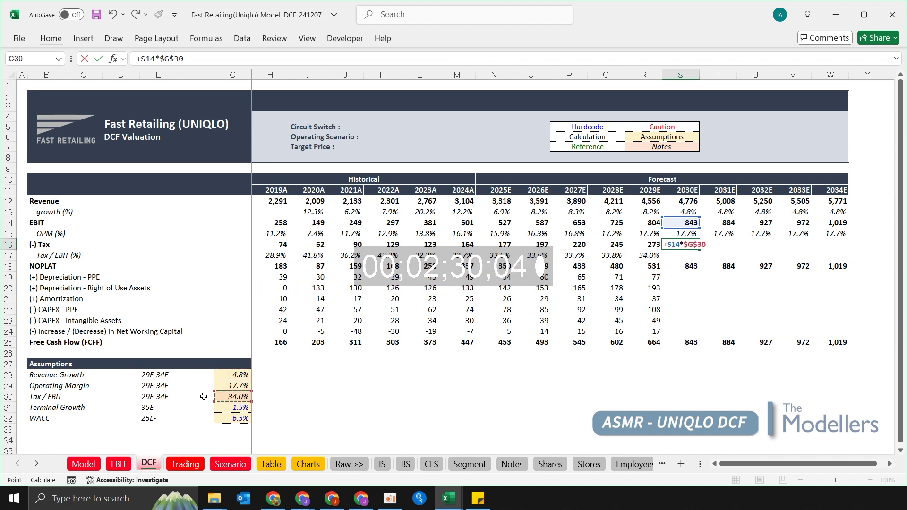
pyautogui.press('Return')
pyautogui.press('Up')
pyautogui.hotkey('shift', 'Right')
pyautogui.hotkey('shift', 'Right')
pyautogui.hotkey('shift', 'Right')
pyautogui.hotkey('shift', 'Right')
pyautogui.hotkey('ctrl', 'r')
# - Extend the Tax / EBIT (%) formula from 2029E across to 2034E
pyautogui.press('Down')
pyautogui.press('Left')
pyautogui.hotkey('shift', 'Right')
pyautogui.hotkey('shift', 'Right')
pyautogui.hotkey('shift', 'Right')
pyautogui.hotkey('shift', 'Right')
pyautogui.hotkey('shift', 'Right')
pyautogui.hotkey('ctrl', 'r')
# - Ignore the inconsistent-formula flags on the 2030E to 2034E tax values in S16:W16
pyautogui.press('Down')
pyautogui.press('Down')
pyautogui.press('Up')
pyautogui.press('Up')
pyautogui.press('Up')
pyautogui.press('Right')
pyautogui.press('Right')
pyautogui.press('Left')
pyautogui.hotkey('shift', 'Right')
pyautogui.hotkey('shift', 'Right')
pyautogui.hotkey('shift', 'Right')
pyautogui.hotkey('shift', 'Right')
pyautogui.hotkey('alt', 'shift', 'F10')
pyautogui.hotkey('alt', 'shift', 'F10')
pyautogui.press('i')
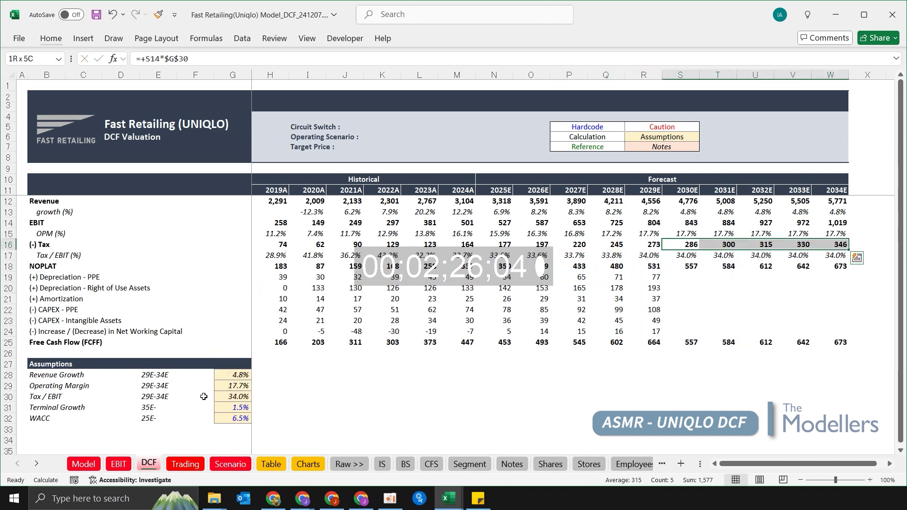
# - Calculate 2030E Depreciation - PPE in S19 as R19*(1+S$13), growing it with revenue
pyautogui.press('Down')
pyautogui.press('Down')
pyautogui.press('Down')
pyautogui.write('+')
pyautogui.press('Left')
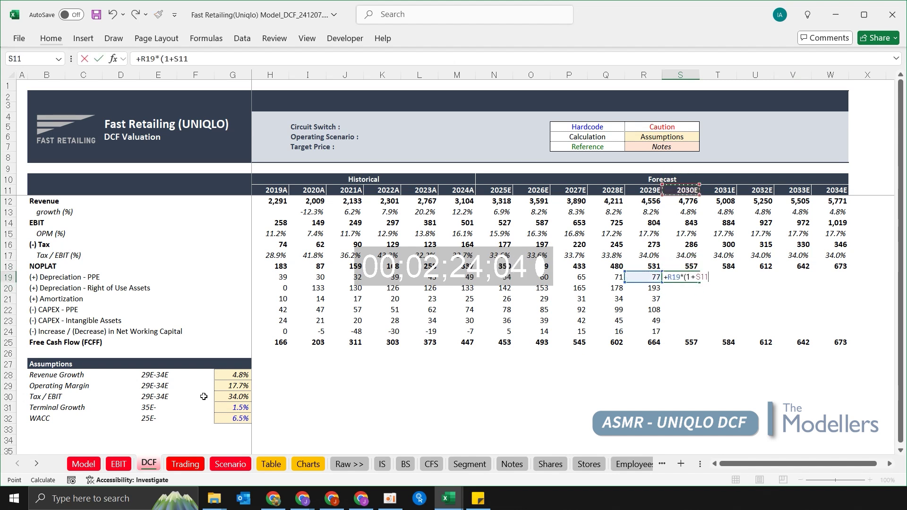
pyautogui.write(')')
pyautogui.press('Return')
# - Fill the S19 formula across to 2034E and down through the Net Working Capital row 24
pyautogui.press('Up')
pyautogui.hotkey('shift', 'Right')
pyautogui.hotkey('shift', 'Right')
pyautogui.hotkey('shift', 'Right')
pyautogui.hotkey('shift', 'Right')
pyautogui.hotkey('ctrl', 'r')
pyautogui.hotkey('shift', 'Down')
pyautogui.hotkey('shift', 'Down')
pyautogui.hotkey('shift', 'Down')
pyautogui.hotkey('shift', 'Down')
pyautogui.hotkey('shift', 'Down')
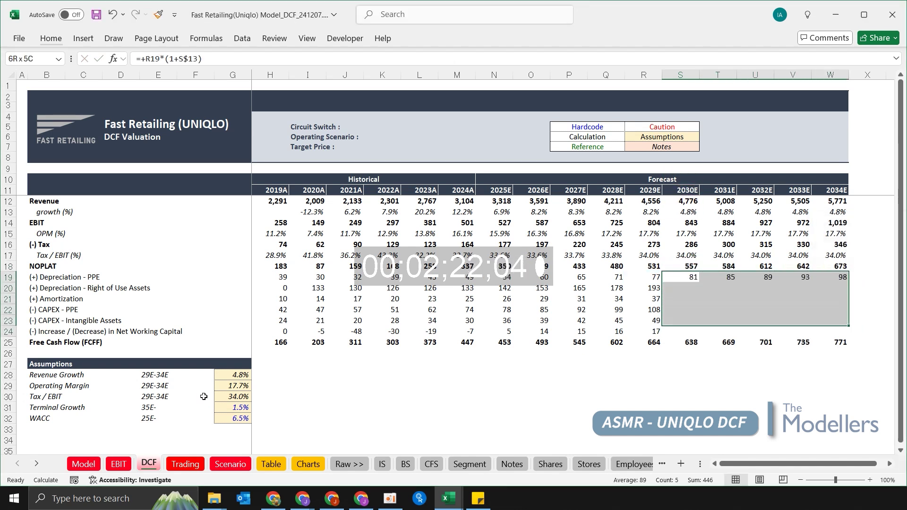
pyautogui.hotkey('ctrl', 'd')
# - Save the workbook with the completed FCFF forecast
pyautogui.press('Left')
pyautogui.press('Down')
pyautogui.press('Down')
pyautogui.press('Home')
pyautogui.hotkey('ctrl', 's')
# - Insert a new row directly below the Free Cash Flow (FCFF) row
pyautogui.press('Up')
pyautogui.press('Up')
pyautogui.press('Up')
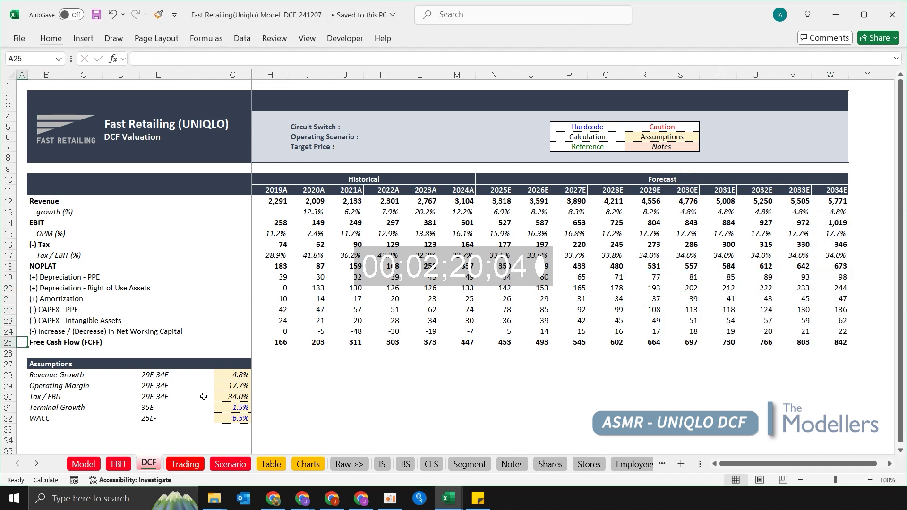
pyautogui.press('Down')
pyautogui.hotkey('shift', 'space')
pyautogui.hotkey('ctrl', 'shift', '+')
# - Copy the Free Cash Flow (FCFF) label down into B26 of the new row
pyautogui.press('Up')
pyautogui.press('Right')
pyautogui.hotkey('shift', 'Down')
pyautogui.hotkey('ctrl', 'd')
pyautogui.press('Down')
pyautogui.hotkey('ctrl', 'b')
# - Change the B26 label to "Present Value of Free Cash Flow (FCFF)" and make it bold
pyautogui.press('F2')
pyautogui.press('Home')
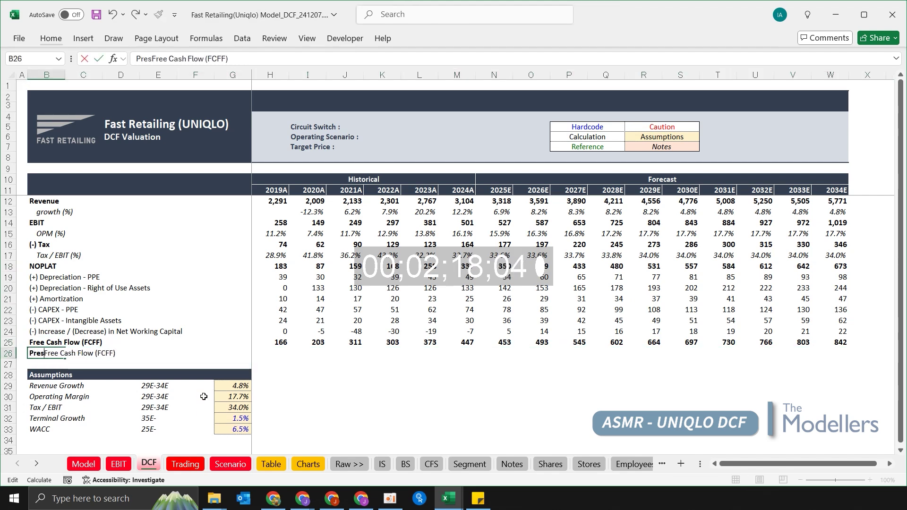
pyautogui.press('Return')
pyautogui.press('Up')
pyautogui.hotkey('ctrl', 'b')
pyautogui.press('F2')
pyautogui.press('Escape')
pyautogui.hotkey('ctrl', 'Up')
pyautogui.hotkey('ctrl', 'Up')
pyautogui.press('Down')
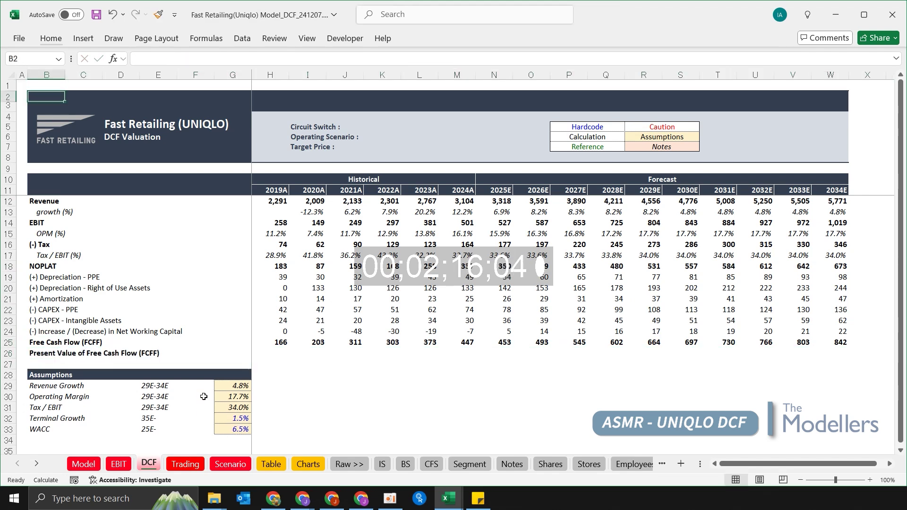
# - Insert two blank rows directly above the Historical/Forecast header row
pyautogui.press('Down')
pyautogui.press('Left')
pyautogui.hotkey('shift', 'space')
pyautogui.hotkey('ctrl', 'shift', '+')
pyautogui.hotkey('ctrl', 'shift', '+')
# - Shade M11 above the 2024A column in the light yellow assumptions colour and enter 0 as the starting period
pyautogui.press('Right')
pyautogui.press('Right')
pyautogui.press('Right')
pyautogui.press('Right')
pyautogui.press('Right')
pyautogui.press('Right')
pyautogui.press('Right')
pyautogui.press('Right')
pyautogui.press('Right')
pyautogui.press('Down')
pyautogui.press('Right')
pyautogui.press('Right')
pyautogui.press('Right')
pyautogui.hotkey('alt', 'h')
pyautogui.press('h')
pyautogui.press('Right')
pyautogui.press('Right')
pyautogui.press('Right')
pyautogui.press('Right')
pyautogui.press('Right')
pyautogui.press('Right')
pyautogui.press('Right')
pyautogui.press('Return')
pyautogui.press('Right')
pyautogui.press('Left')
pyautogui.write('0')
pyautogui.press('Return')
# - Set the font colour of the 0 in M11 to the blue used for hardcoded values
pyautogui.press('Up')
pyautogui.hotkey('alt', 'h')
pyautogui.press('f')
pyautogui.press('c')
pyautogui.press('Up')
pyautogui.press('Up')
pyautogui.press('Return')
# - Enter a period counter in N11 that adds 1 to M11, and fill it across to W11
pyautogui.press('Up')
pyautogui.press('Right')
pyautogui.press('Down')
pyautogui.write('=')
pyautogui.press('Left')
pyautogui.write('+1')
pyautogui.hotkey('ctrl', 'Return')
pyautogui.hotkey('shift', 'Right')
pyautogui.hotkey('shift', 'Right')
pyautogui.hotkey('shift', 'Right')
pyautogui.hotkey('shift', 'Right')
pyautogui.hotkey('shift', 'Right')
pyautogui.hotkey('shift', 'Right')
pyautogui.hotkey('shift', 'Right')
pyautogui.hotkey('shift', 'Right')
pyautogui.hotkey('shift', 'Right')
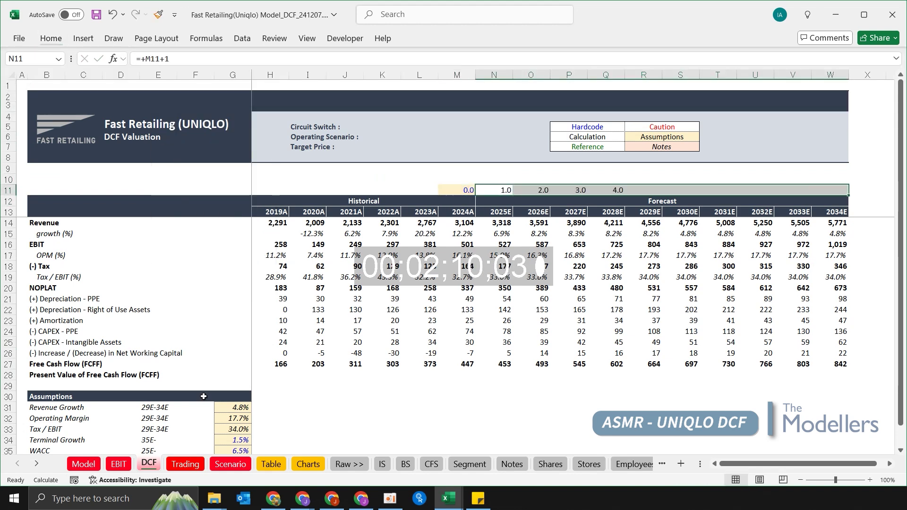
pyautogui.hotkey('ctrl', 'r')
# - Enter the discount factor formula =1/(1+$G$35)^N11 in N10, with the WACC reference locked
pyautogui.press('Up')
pyautogui.write('+')
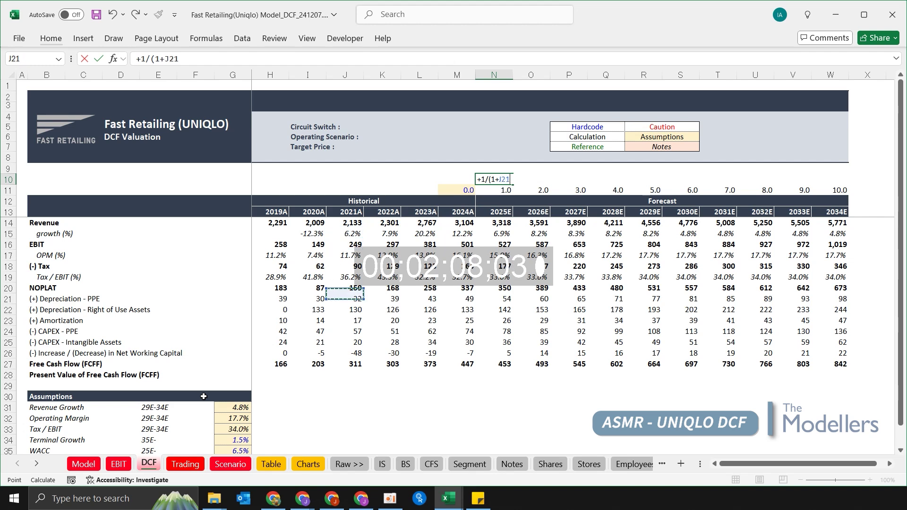
pyautogui.press('Down')
pyautogui.press('Down')
pyautogui.press('Down')
pyautogui.press('Down')
pyautogui.press('Down')
pyautogui.press('Down')
pyautogui.press('Down')
pyautogui.press('Down')
pyautogui.press('Down')
pyautogui.press('Down')
pyautogui.press('Down')
pyautogui.press('Down')
pyautogui.press('Down')
pyautogui.press('Down')
pyautogui.press('Down')
pyautogui.press('Down')
pyautogui.press('Left')
pyautogui.press('Left')
pyautogui.press('Left')
pyautogui.press('F4')
pyautogui.hotkey('ctrl', 'Return')
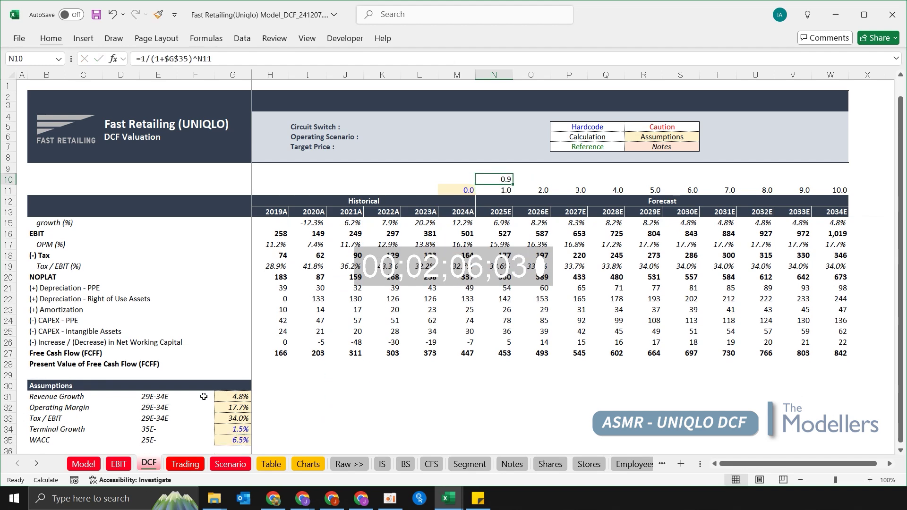
# - Fill the discount factor formula from N10 across to W10, showing three decimals
pyautogui.hotkey('shift', 'Right')
pyautogui.hotkey('shift', 'Right')
pyautogui.hotkey('shift', 'Right')
pyautogui.hotkey('shift', 'Right')
pyautogui.hotkey('shift', 'Right')
pyautogui.hotkey('shift', 'Right')
pyautogui.hotkey('shift', 'Right')
pyautogui.hotkey('shift', 'Right')
pyautogui.hotkey('shift', 'Right')
pyautogui.hotkey('ctrl', 'r')
# - Group rows 10 and 11, which hold the discount factors and period counter
pyautogui.hotkey('shift', 'Down')
pyautogui.hotkey('shift', 'space')
pyautogui.hotkey('alt', 'shift', 'Right')
# - Calculate the 2025E present value of FCFF in N28 as N27*N10, free cash flow times the discount factor
pyautogui.press('Left')
pyautogui.press('Left')
pyautogui.press('Down')
pyautogui.press('Down')
pyautogui.press('Down')
pyautogui.press('Down')
pyautogui.press('Down')
pyautogui.press('Down')
pyautogui.press('Down')
pyautogui.press('Down')
pyautogui.press('Down')
pyautogui.press('Down')
pyautogui.press('Down')
pyautogui.press('Right')
pyautogui.press('Right')
pyautogui.press('Down')
pyautogui.press('Down')
pyautogui.press('Down')
pyautogui.press('Down')
pyautogui.press('Down')
pyautogui.press('Down')
pyautogui.press('Down')
pyautogui.write('+')
pyautogui.press('Up')
pyautogui.hotkey('ctrl', 'Return')
# - Fill the present value formula from N28 across the forecast years to W28
pyautogui.hotkey('shift', 'Right')
pyautogui.hotkey('shift', 'Right')
pyautogui.hotkey('shift', 'Right')
pyautogui.hotkey('shift', 'Right')
pyautogui.hotkey('shift', 'Right')
pyautogui.hotkey('shift', 'Right')
pyautogui.hotkey('shift', 'Right')
pyautogui.hotkey('shift', 'Right')
pyautogui.hotkey('shift', 'Right')
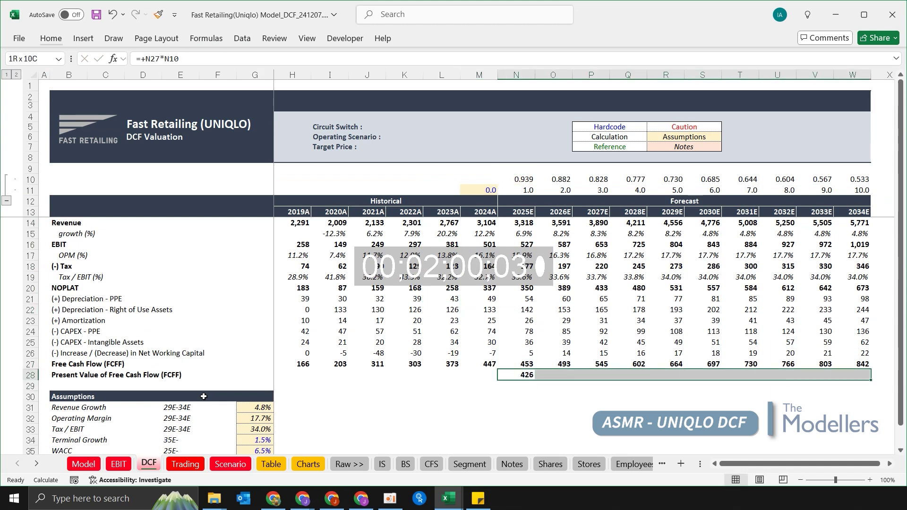
pyautogui.hotkey('ctrl', 'r')
# - Add top and bottom borders to the Present Value of Free Cash Flow (FCFF) row through 2034E
pyautogui.press('Right')
pyautogui.press('Right')
pyautogui.press('Right')
pyautogui.press('Up')
pyautogui.press('Up')
pyautogui.hotkey('ctrl', 'Right')
pyautogui.press('Down')
pyautogui.press('Down')
pyautogui.hotkey('ctrl', 'shift', 'Left')
pyautogui.press('Up')
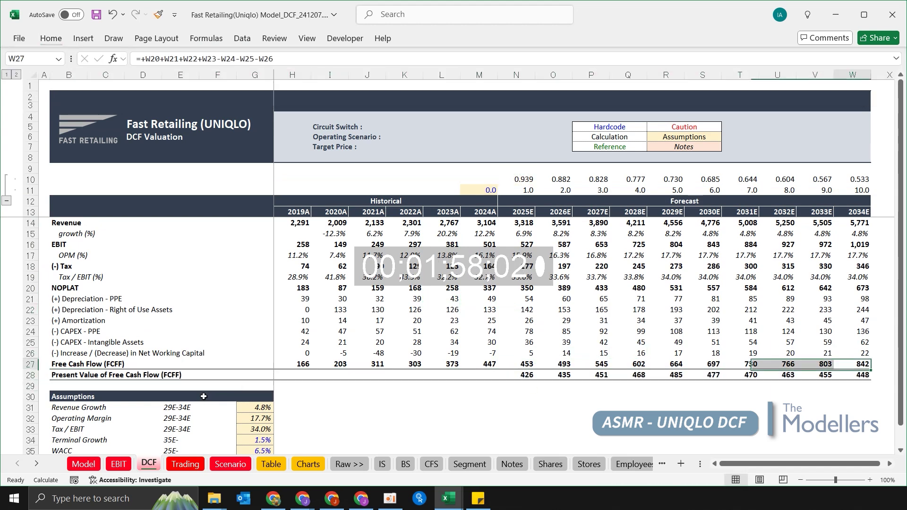
# - Add top and bottom borders to the Free Cash Flow (FCFF) row through 2034E, and return to W20 in the NOPLAT row
pyautogui.press('Up')
pyautogui.hotkey('shift', 'Up')
pyautogui.hotkey('shift', 'Up')
pyautogui.hotkey('shift', 'Up')
pyautogui.hotkey('shift', 'Up')
pyautogui.hotkey('shift', 'Up')
pyautogui.hotkey('shift', 'Up')
pyautogui.hotkey('ctrl', 'shift', 'Left')
pyautogui.hotkey('ctrl', 'shift', 'Left')
pyautogui.hotkey('alt', 'h')
pyautogui.press('b')
pyautogui.press('d')
pyautogui.press('Up')
pyautogui.press('Up')
pyautogui.press('Up')
pyautogui.press('Up')
pyautogui.press('Up')
pyautogui.press('Up')
pyautogui.press('Up')
pyautogui.press('Up')
pyautogui.press('Up')
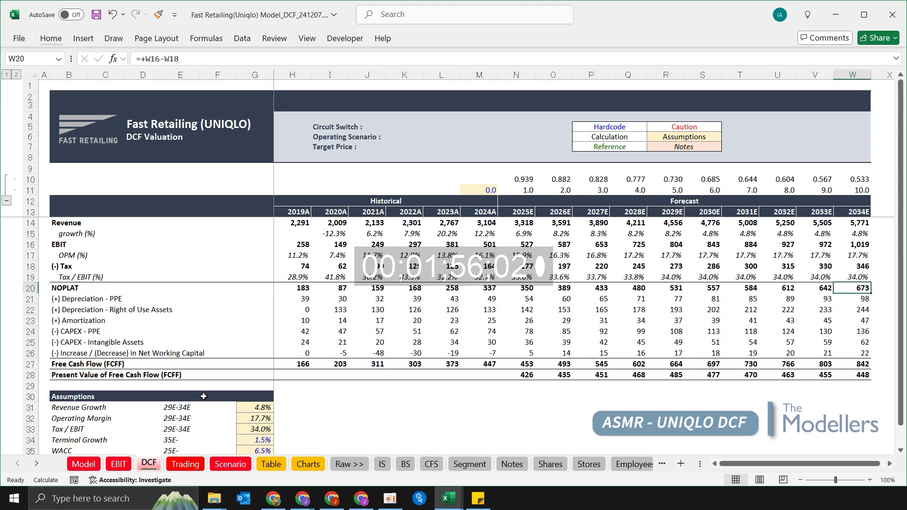
pyautogui.hotkey('shift', 'Up')
pyautogui.hotkey('ctrl', 'shift', 'Left')
pyautogui.hotkey('ctrl', 'shift', 'Left')
pyautogui.press('Down')
pyautogui.press('Down')
pyautogui.press('Down')
pyautogui.press('Down')
pyautogui.press('Down')
pyautogui.press('Down')
pyautogui.press('Left')
pyautogui.press('Left')
pyautogui.press('Left')
pyautogui.press('Left')
pyautogui.press('Left')
pyautogui.press('Left')
# - Copy the Assumptions header bar from row 30 to B37 and retitle the copy "Valuations"
pyautogui.scroll(-5, 188, 413)
pyautogui.click(87, 310)
pyautogui.press('Up')
pyautogui.press('Up')
pyautogui.press('Up')
pyautogui.hotkey('shift', 'Right')
pyautogui.hotkey('shift', 'Right')
pyautogui.hotkey('shift', 'Right')
pyautogui.hotkey('shift', 'Right')
pyautogui.hotkey('shift', 'Right')
pyautogui.hotkey('ctrl', 'c')
pyautogui.press('Down')
pyautogui.press('Down')
pyautogui.press('Down')
pyautogui.press('Down')
pyautogui.press('Down')
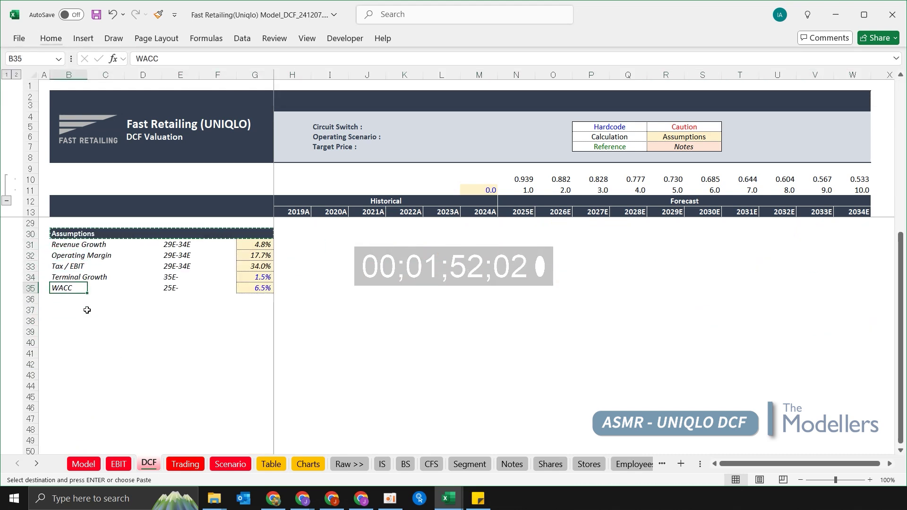
pyautogui.press('Down')
pyautogui.press('Down')
pyautogui.hotkey('ctrl', 'v')
pyautogui.write('Valuations')
pyautogui.press('Return')
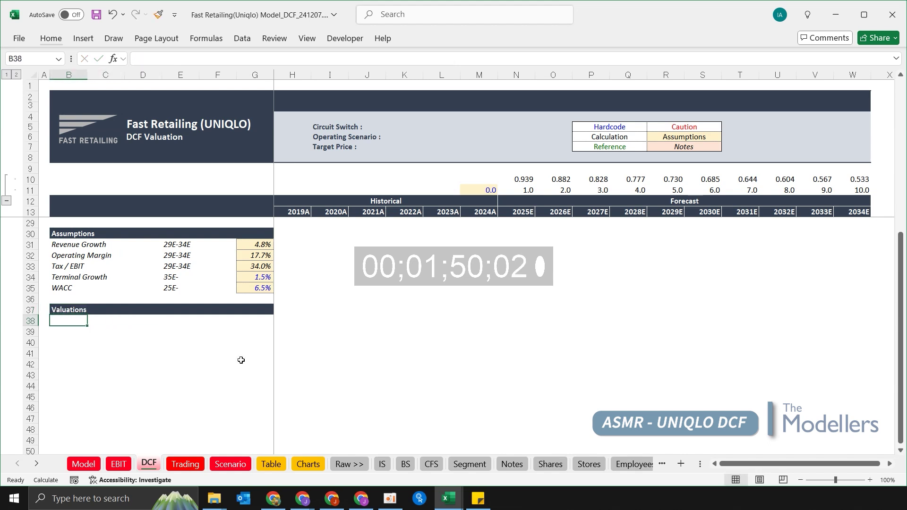
# - Label B38 "Enterprise Value" and B39 "1) PV of Explicit Cashflow" under the Valuations header
pyautogui.write('Enterprise Value')
pyautogui.press('Return')
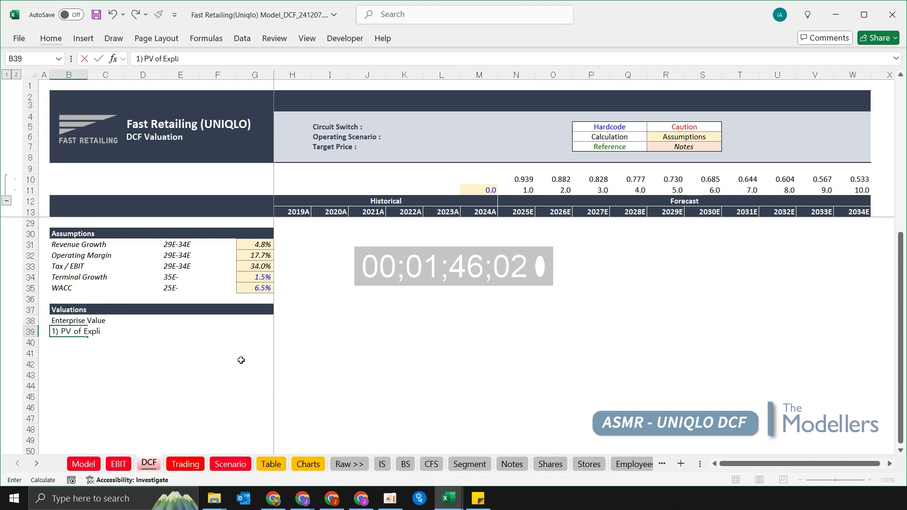
pyautogui.write('1) PV of Explicis Cashflow')
pyautogui.press('Return')
pyautogui.press('Up')
pyautogui.press('F2')
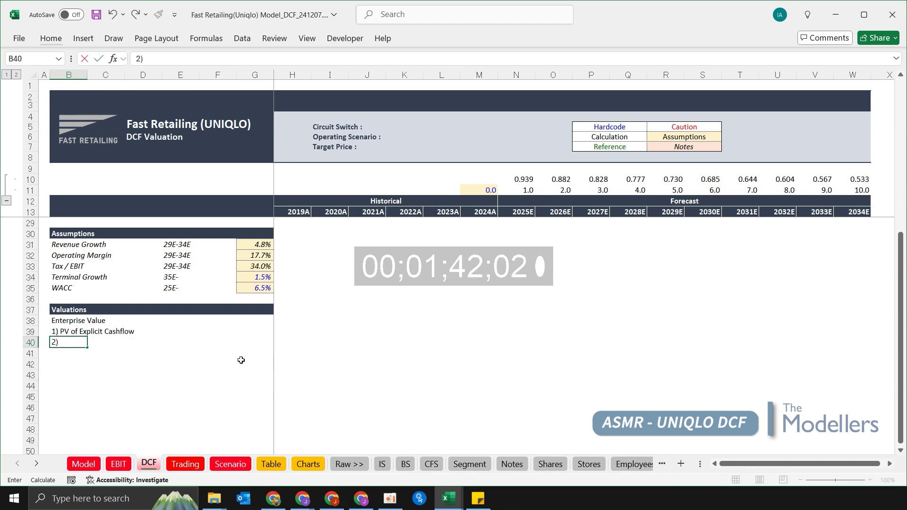
# - Label B40 "2) PV of Terminal Value" and B41 "Terminal Value"
pyautogui.write('erminal Valu')
pyautogui.press('Return')
pyautogui.write('Term')
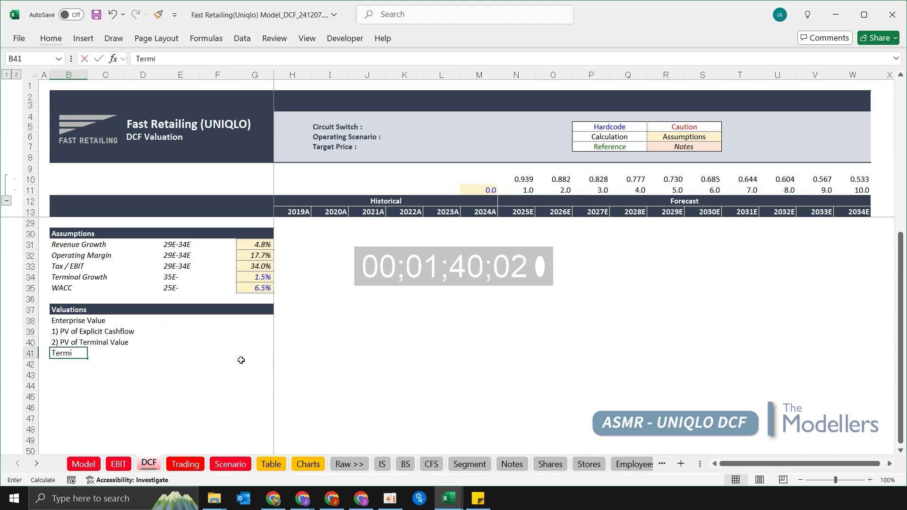
pyautogui.write('ue')
pyautogui.press('Return')
# - Indent the labels in B39:B41 one level, and indent Terminal Value in B41 one level further
pyautogui.press('Up')
pyautogui.hotkey('shift', 'Up')
pyautogui.hotkey('shift', 'Up')
pyautogui.hotkey('alt', 'h')
pyautogui.press('6')
pyautogui.press('Down')
pyautogui.press('Up')
pyautogui.press('F4')
# - Calculate the PV of Explicit Cashflow in G39 as the sum of the present values of FCFF in N28:W28
pyautogui.press('Up')
pyautogui.press('Up')
pyautogui.press('Up')
pyautogui.hotkey('shift', 'Right')
pyautogui.hotkey('shift', 'Right')
pyautogui.hotkey('shift', 'Right')
pyautogui.hotkey('shift', 'Right')
pyautogui.hotkey('shift', 'Right')
pyautogui.press('Right')
pyautogui.press('Right')
pyautogui.press('Right')
pyautogui.press('Down')
pyautogui.press('Right')
pyautogui.press('Right')
pyautogui.write('+SUM(')
pyautogui.press('Up')
pyautogui.press('Up')
pyautogui.press('Up')
pyautogui.press('Up')
pyautogui.press('Right')
pyautogui.press('Right')
pyautogui.press('Right')
pyautogui.press('Up')
pyautogui.press('Up')
pyautogui.press('Up')
pyautogui.press('Up')
pyautogui.press('Up')
pyautogui.press('Up')
pyautogui.press('Up')
pyautogui.press('Right')
pyautogui.press('Right')
pyautogui.press('Right')
pyautogui.press('Right')
pyautogui.hotkey('ctrl', 'shift', 'Right')
pyautogui.press('Return')
# - Reduce the decimal places of the valuation cells G38:G41 to show whole numbers
pyautogui.press('Up')
pyautogui.press('Up')
pyautogui.hotkey('shift', 'Down')
pyautogui.hotkey('shift', 'Down')
pyautogui.hotkey('shift', 'Down')
pyautogui.press('alt')
pyautogui.press('h')
pyautogui.press('9')
pyautogui.press('Up')
# - Calculate the Terminal Value in G41 as (W27*(1+G34))/(G35-G34), using 2034E free cash flow, terminal growth and WACC
pyautogui.press('Down')
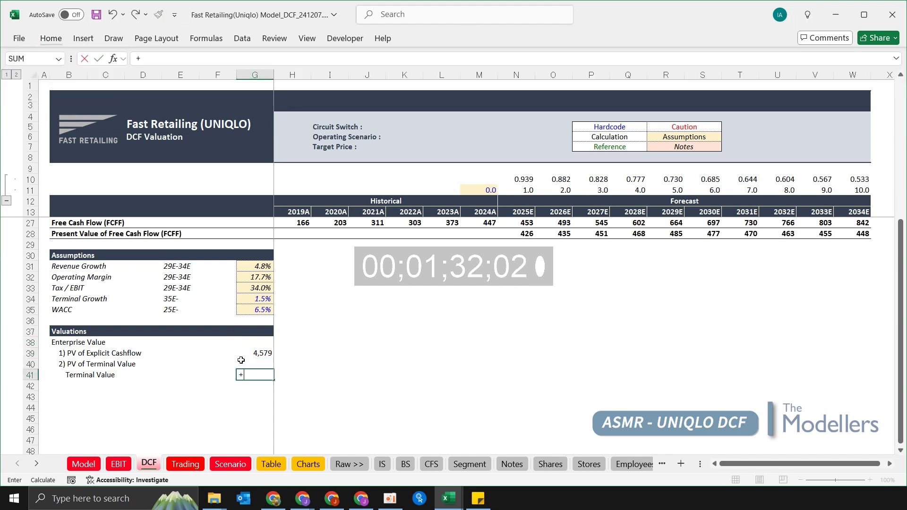
pyautogui.press('Up')
pyautogui.press('Up')
pyautogui.press('Up')
pyautogui.press('Up')
pyautogui.press('Up')
pyautogui.press('Up')
pyautogui.press('Up')
pyautogui.press('Up')
pyautogui.press('Up')
pyautogui.press('Up')
pyautogui.press('Up')
pyautogui.hotkey('ctrl', 'Right')
pyautogui.hotkey('ctrl', 'Right')
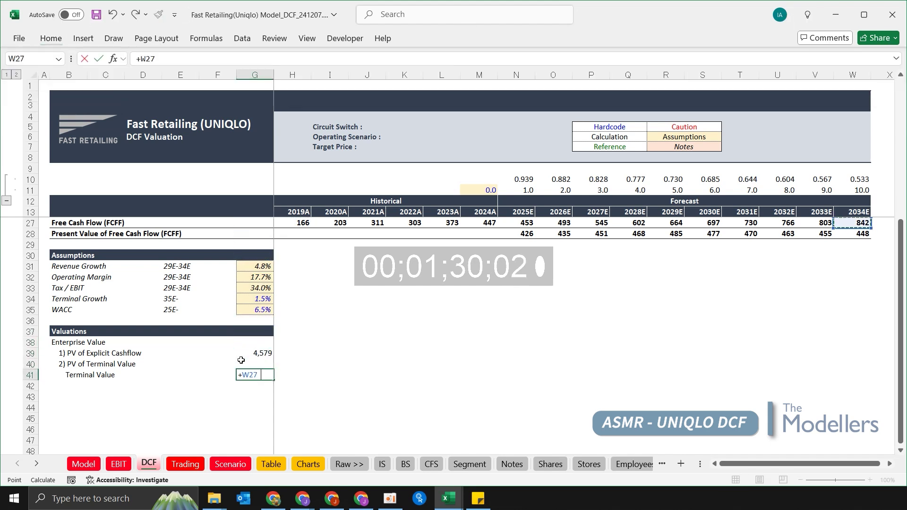
pyautogui.press('Up')
pyautogui.press('Up')
pyautogui.press('Up')
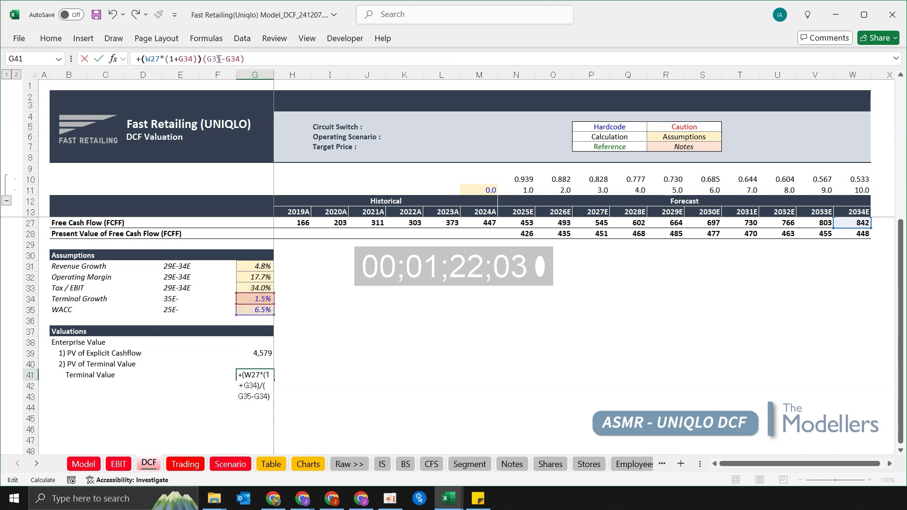
pyautogui.press('Return')
# - Calculate the PV of Terminal Value in G40 as the Terminal Value in G41 multiplied by the 2034E discount factor in W10
pyautogui.press('Up')
pyautogui.press('Up')
pyautogui.write('+')
pyautogui.press('Down')
pyautogui.write('*')
pyautogui.press('Right')
pyautogui.press('Right')
pyautogui.press('Right')
pyautogui.press('Right')
pyautogui.press('Up')
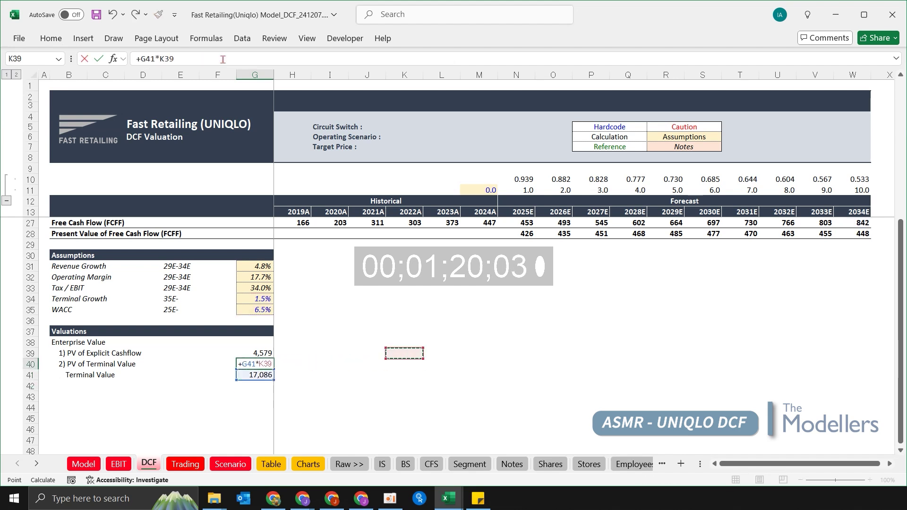
pyautogui.press('Down')
pyautogui.press('Down')
pyautogui.press('Down')
pyautogui.press('Right')
pyautogui.press('Right')
pyautogui.press('Right')
pyautogui.press('Right')
pyautogui.press('Right')
pyautogui.press('Down')
pyautogui.press('Down')
pyautogui.press('Down')
pyautogui.press('Down')
pyautogui.press('Down')
pyautogui.press('Down')
pyautogui.hotkey('ctrl', 'Right')
pyautogui.press('Return')
# - Calculate Enterprise Value in G38 as the sum of G39 and G40, and make row 38 bold
pyautogui.press('Up')
pyautogui.press('Up')
pyautogui.press('Up')
pyautogui.write('+')
pyautogui.press('Down')
pyautogui.write('+')
pyautogui.press('Down')
pyautogui.press('Down')
pyautogui.press('Return')
pyautogui.press('Up')
pyautogui.hotkey('shift', 'space')
pyautogui.hotkey('ctrl', 'b')
# - Copy the bold Enterprise Value label into B42 and change its text to Equity Value
pyautogui.press('Left')
pyautogui.press('Left')
pyautogui.press('Left')
pyautogui.press('Left')
pyautogui.press('Left')
pyautogui.press('Left')
pyautogui.press('Right')
pyautogui.hotkey('ctrl', 'c')
pyautogui.press('Down')
pyautogui.press('Down')
pyautogui.press('Down')
pyautogui.press('Down')
pyautogui.hotkey('ctrl', 'v')
pyautogui.write('Equity Value')
pyautogui.press('Return')
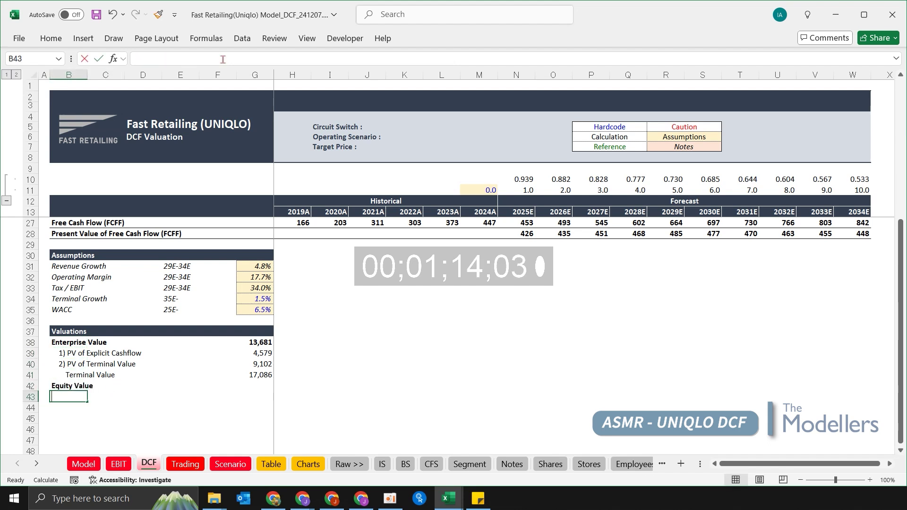
# - Enter the label "(-) Net Debt" in B43 and indent it one level
pyautogui.write('(+')
pyautogui.write(') Net Debt')
pyautogui.press('Return')
pyautogui.press('Up')
pyautogui.hotkey('alt', 'h')
pyautogui.press('6')
# - Calculate Equity Value in G42 as Enterprise Value in G38 minus Net Debt in G43
pyautogui.press('Right')
pyautogui.press('Right')
pyautogui.press('Right')
pyautogui.press('Right')
pyautogui.press('Right')
pyautogui.press('Up')
pyautogui.write('+')
pyautogui.press('Up')
pyautogui.press('Up')
pyautogui.press('Up')
pyautogui.press('Up')
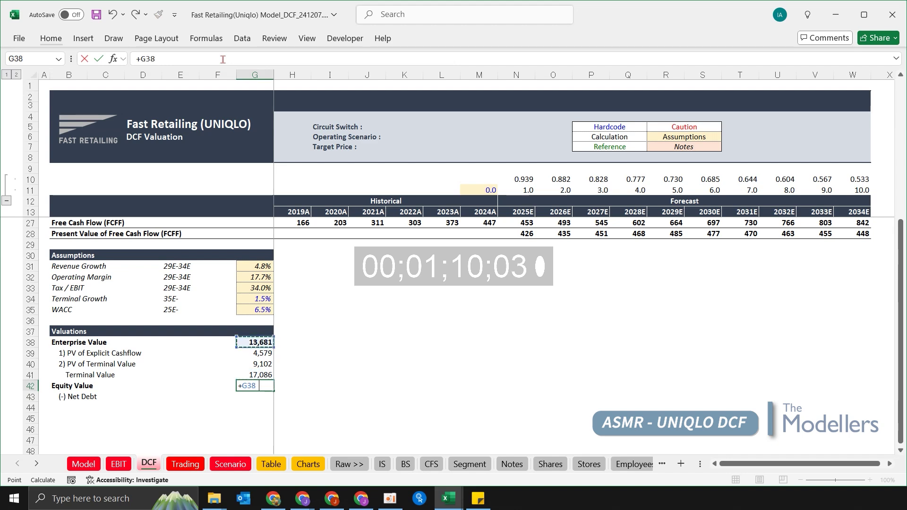
pyautogui.write('-')
pyautogui.press('Down')
pyautogui.press('Return')
# - Link G43 to the 2024A Net Debt on the Model sheet and reduce its decimals to a whole number
pyautogui.press('Up')
pyautogui.write('+')
pyautogui.hotkey('ctrl', 'pageup')
pyautogui.hotkey('ctrl', 'pageup')
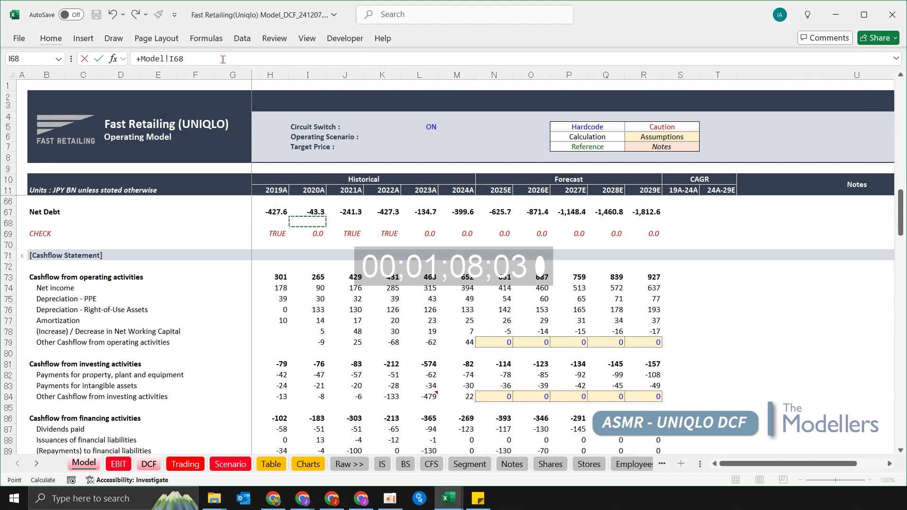
pyautogui.press('Return')
pyautogui.press('Up')
pyautogui.hotkey('alt', 'h')
pyautogui.press('9')
# - Fill the Equity Value row B42:G42 with the light blue-grey colour
pyautogui.press('Up')
pyautogui.press('Left')
pyautogui.press('Left')
pyautogui.press('Left')
pyautogui.press('Left')
pyautogui.press('Left')
pyautogui.hotkey('shift', 'Right')
pyautogui.hotkey('shift', 'Right')
pyautogui.hotkey('shift', 'Right')
pyautogui.hotkey('shift', 'Right')
pyautogui.hotkey('shift', 'Right')
pyautogui.hotkey('alt', 'h')
pyautogui.press('h')
pyautogui.press('Down')
pyautogui.press('Down')
pyautogui.press('Left')
pyautogui.press('Left')
pyautogui.press('Left')
pyautogui.press('Return')
# - Apply the same light blue-grey fill to the Enterprise Value row B38:G38
pyautogui.press('Up')
pyautogui.press('Up')
pyautogui.press('Up')
pyautogui.press('Up')
pyautogui.hotkey('shift', 'Right')
pyautogui.hotkey('shift', 'Right')
pyautogui.hotkey('shift', 'Right')
pyautogui.hotkey('shift', 'Right')
pyautogui.hotkey('shift', 'Right')
pyautogui.press('F4')
# - Add a bottom border to the enterprise value block B38:G41
pyautogui.hotkey('shift', 'Down')
pyautogui.hotkey('shift', 'Down')
pyautogui.hotkey('shift', 'Down')
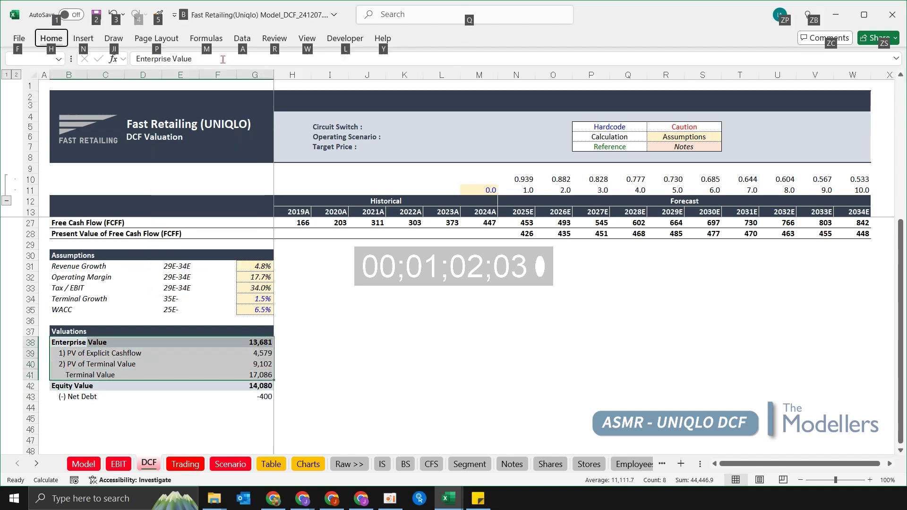
pyautogui.hotkey('alt', 'h')
pyautogui.press('b')
pyautogui.press('o')
pyautogui.press('Down')
pyautogui.press('Down')
pyautogui.press('Up')
pyautogui.press('Up')
pyautogui.press('Down')
pyautogui.press('Down')
pyautogui.press('Down')
pyautogui.press('Down')
pyautogui.press('Down')
pyautogui.press('Up')
pyautogui.press('Up')
pyautogui.press('Left')
pyautogui.hotkey('shift', 'Down')
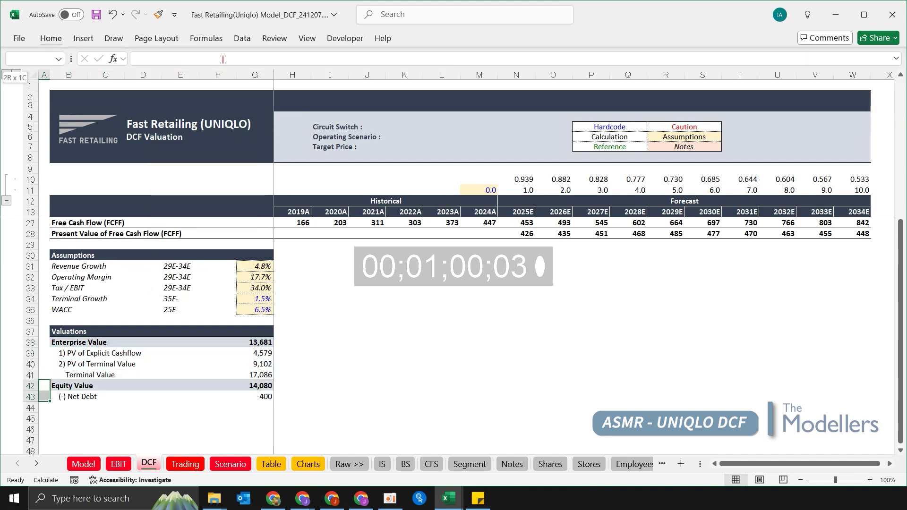
pyautogui.hotkey('shift', 'space')
pyautogui.hotkey('ctrl', 'c')
pyautogui.press('Down')
pyautogui.hotkey('alt', 'i')
pyautogui.press('e')
pyautogui.press('Escape')
# - Copy the Equity Value and Net Debt rows 42:43 and paste only their formats starting at row 44
pyautogui.press('Up')
pyautogui.hotkey('shift', 'Down')
pyautogui.hotkey('shift', 'space')
pyautogui.hotkey('ctrl', 'c')
pyautogui.press('Down')
pyautogui.press('Down')
pyautogui.press('Down')
pyautogui.press('Up')
pyautogui.hotkey('alt', 'e')
pyautogui.press('s')
pyautogui.press('t')
pyautogui.press('Return')
# - Enter the label "Equity Value per Share" in B44
pyautogui.press('Right')
pyautogui.press('F2')
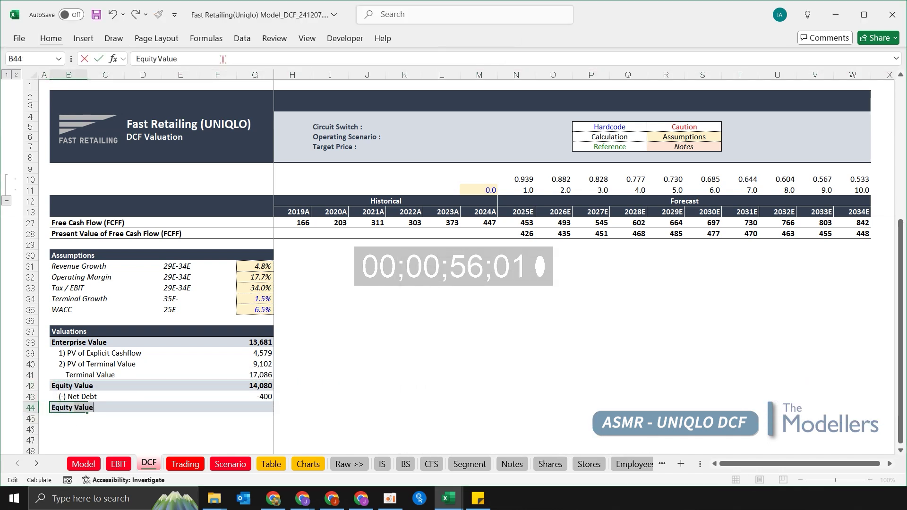
pyautogui.press('Return')
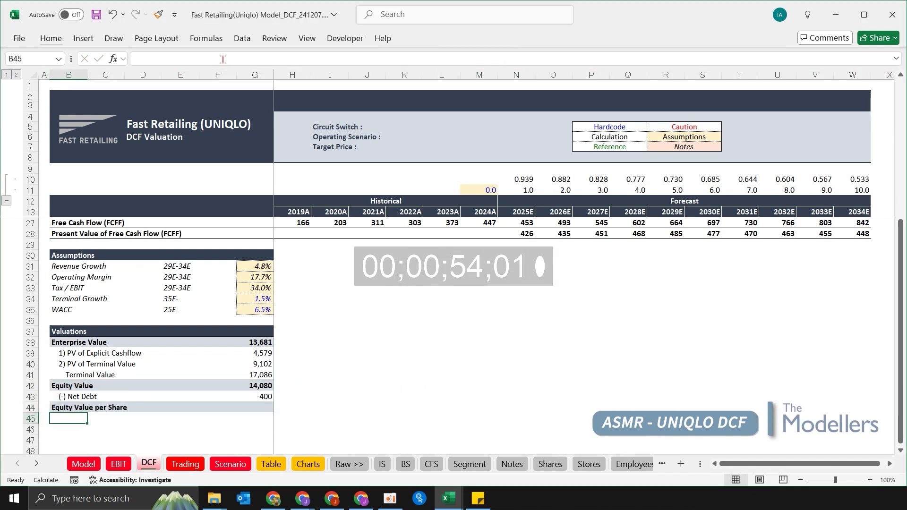
# - Enter the label "(/) Issued Shares" in B45
pyautogui.write('(/) Issued Shares')
pyautogui.press('Tab')
pyautogui.press('Tab')
# - Copy the FY2024 Total Issued Shares figure in H5 of the Shares sheet
pyautogui.hotkey('ctrl', 'pagedown')
pyautogui.hotkey('ctrl', 'pagedown')
pyautogui.hotkey('ctrl', 'pagedown')
pyautogui.hotkey('ctrl', 'pagedown')
pyautogui.hotkey('ctrl', 'pagedown')
pyautogui.hotkey('ctrl', 'pagedown')
pyautogui.hotkey('ctrl', 'pagedown')
pyautogui.hotkey('ctrl', 'pagedown')
pyautogui.hotkey('ctrl', 'pagedown')
pyautogui.hotkey('ctrl', 'pagedown')
pyautogui.hotkey('ctrl', 'pagedown')
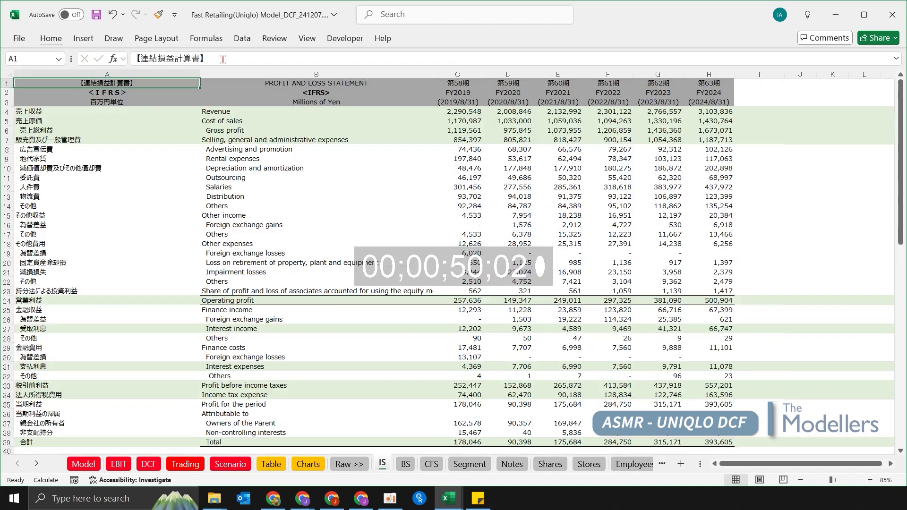
pyautogui.press('Down')
pyautogui.press('Down')
pyautogui.press('Down')
pyautogui.press('Down')
pyautogui.press('Right')
pyautogui.press('Right')
pyautogui.hotkey('ctrl', 'Right')
pyautogui.press('Down')
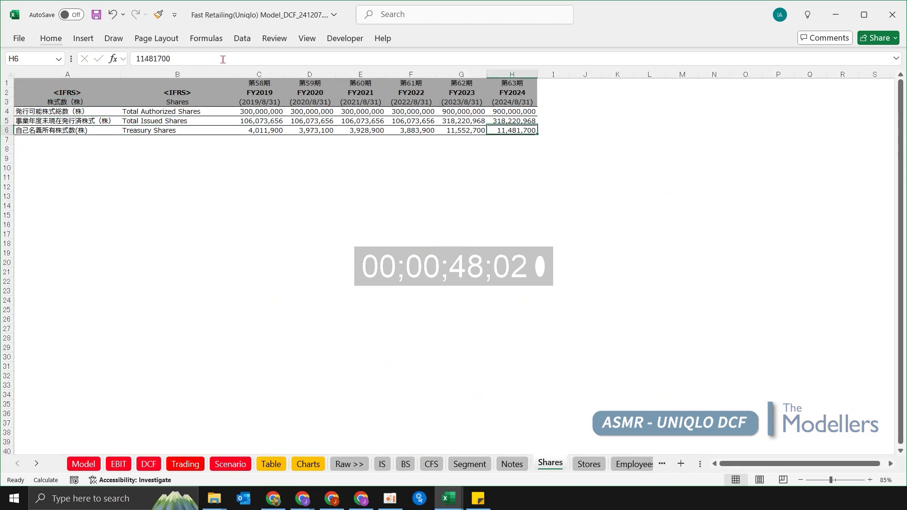
pyautogui.hotkey('ctrl', 'c')
# - Paste the copied share count as a link in G45 of the DCF sheet and scale it to millions
pyautogui.hotkey('ctrl', 'pageup')
pyautogui.hotkey('ctrl', 'pageup')
pyautogui.hotkey('ctrl', 'pageup')
pyautogui.hotkey('ctrl', 'pageup')
pyautogui.hotkey('ctrl', 'pageup')
pyautogui.hotkey('ctrl', 'pageup')
pyautogui.hotkey('ctrl', 'pageup')
pyautogui.hotkey('ctrl', 'pageup')
pyautogui.hotkey('ctrl', 'pageup')
pyautogui.hotkey('ctrl', 'pageup')
pyautogui.hotkey('ctrl', 'pageup')
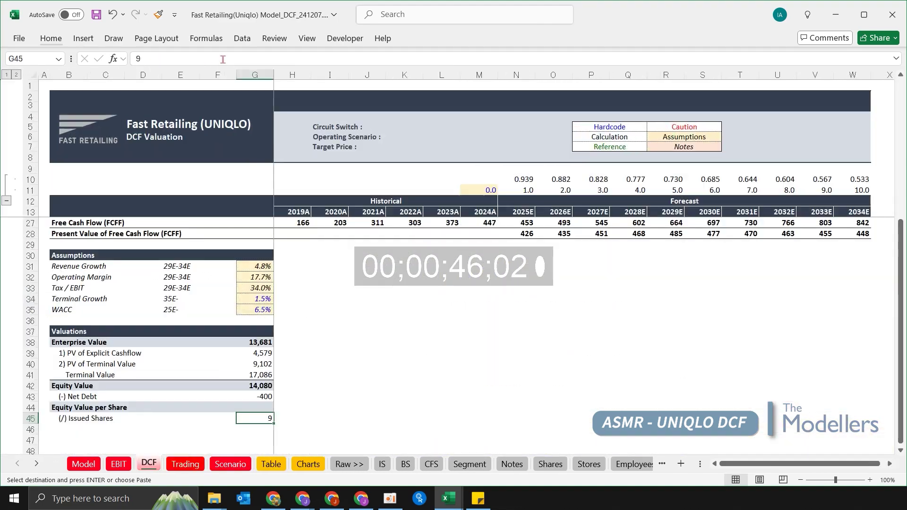
pyautogui.hotkey('ctrl', 'alt', 'v')
pyautogui.hotkey('alt', 'l')
pyautogui.press('F2')
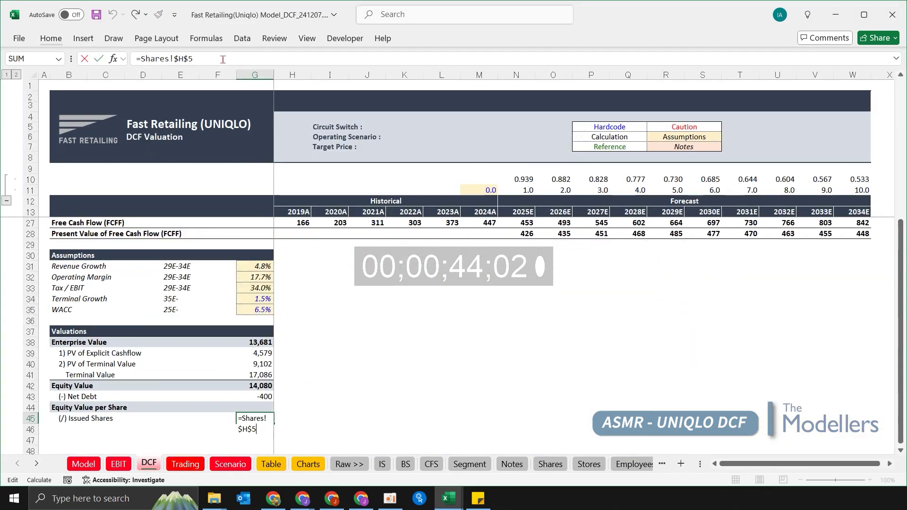
pyautogui.press('Return')
# - Calculate Equity Value per Share in G44 with =+ROUND(G42/G45*10^3,-2)
pyautogui.press('Up')
pyautogui.press('Up')
pyautogui.write('+')
pyautogui.press('Up')
pyautogui.press('Up')
pyautogui.write('/')
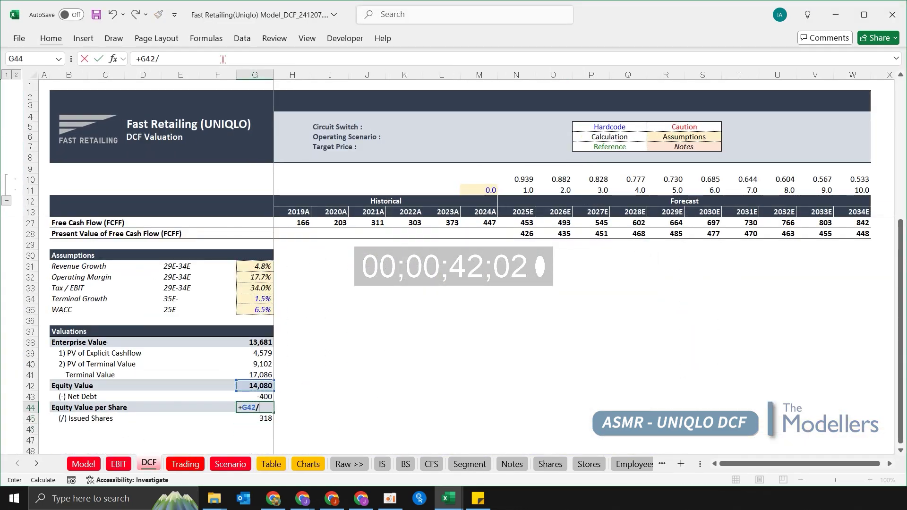
pyautogui.write('G45*10^3')
pyautogui.press('F2')
pyautogui.press('Home')
pyautogui.write('=+ROUND(')
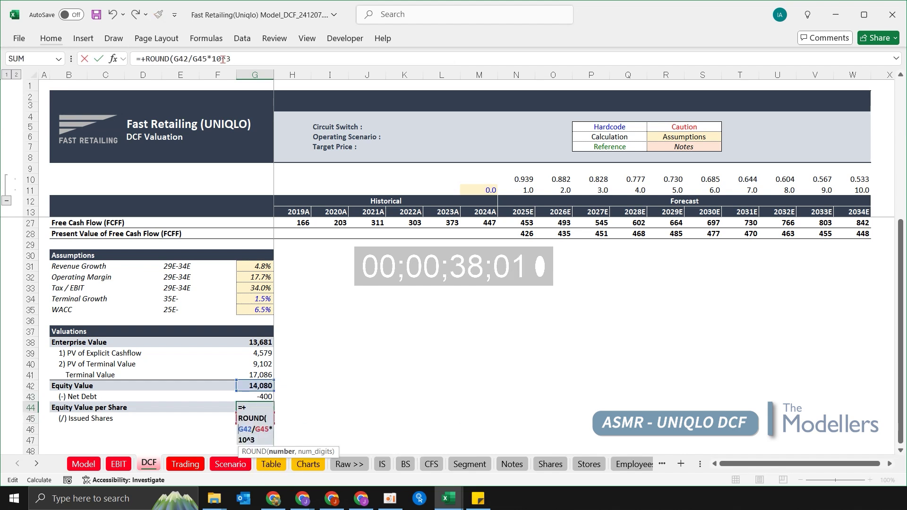
pyautogui.press('Return')
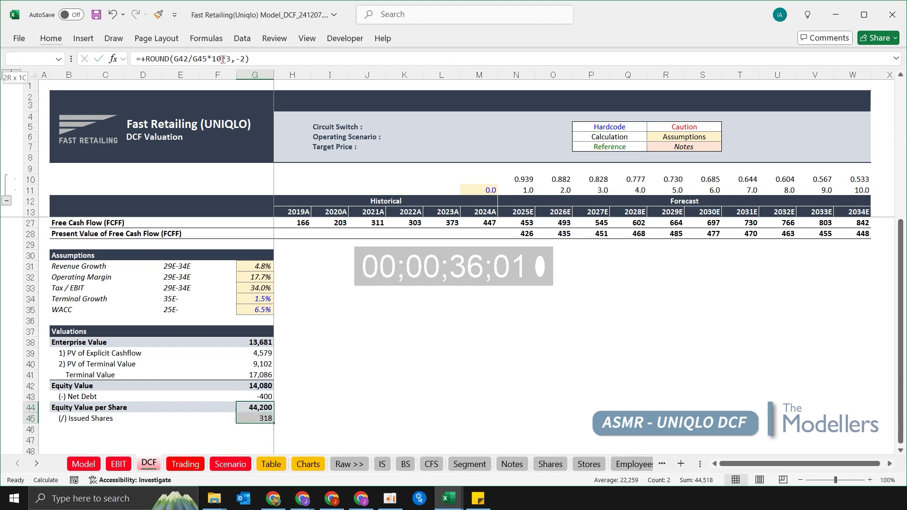
# - Copy the Equity Value per Share and Issued Shares rows 44:45 and paste only their formats starting at row 46
pyautogui.press('Return')
pyautogui.press('Up')
pyautogui.hotkey('ctrl', 'Left')
pyautogui.press('Left')
pyautogui.hotkey('shift', 'Up')
pyautogui.hotkey('shift', 'space')
pyautogui.hotkey('ctrl', 'c')
pyautogui.press('Down')
pyautogui.hotkey('ctrl', 'alt', 'v')
pyautogui.press('t')
pyautogui.press('Return')
pyautogui.press('Escape')
# - Enter the labels "Current Share Price" in B46 and "Upside / (Downside)" in B47
pyautogui.press('Right')
pyautogui.write('Current Share Price')
pyautogui.press('Return')
pyautogui.press('Right')
pyautogui.press('Left')
pyautogui.write('Up')
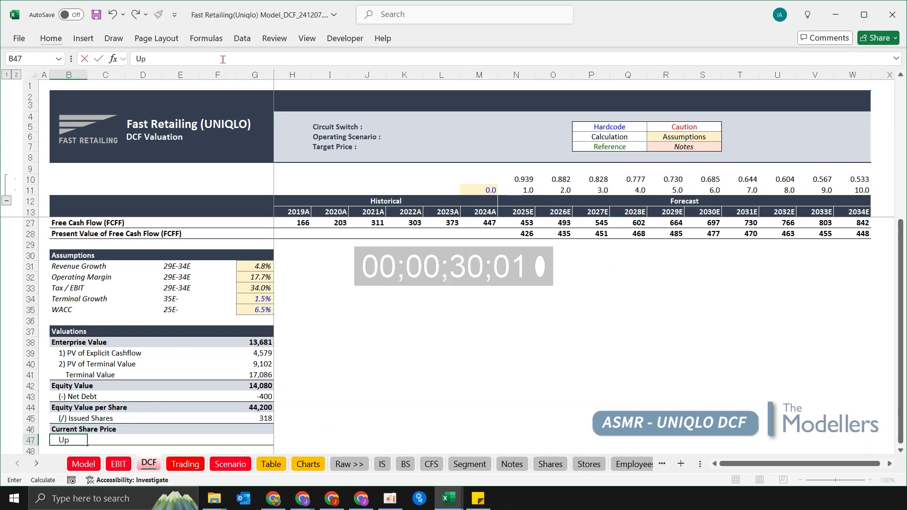
pyautogui.write('side / (Downside)')
pyautogui.press('Return')
# - Italicize the Upside / (Downside), Issued Shares and Net Debt rows 47, 45 and 43
pyautogui.press('Up')
pyautogui.hotkey('shift', 'space')
pyautogui.hotkey('ctrl', 'i')
pyautogui.press('Up')
pyautogui.press('Up')
pyautogui.hotkey('shift', 'space')
pyautogui.hotkey('ctrl', 'i')
pyautogui.press('Up')
pyautogui.press('Up')
pyautogui.hotkey('shift', 'space')
pyautogui.hotkey('ctrl', 'i')
# - Switch to the Yahoo Finance page in the browser and check the current share price of Fast Retailing (9983.T)
pyautogui.press('Down')
pyautogui.press('Down')
pyautogui.press('Down')
pyautogui.press('Right')
pyautogui.press('Right')
pyautogui.press('Right')
pyautogui.press('Right')
pyautogui.press('Right')
pyautogui.press('Down')
pyautogui.hotkey('alt', 'Tab')
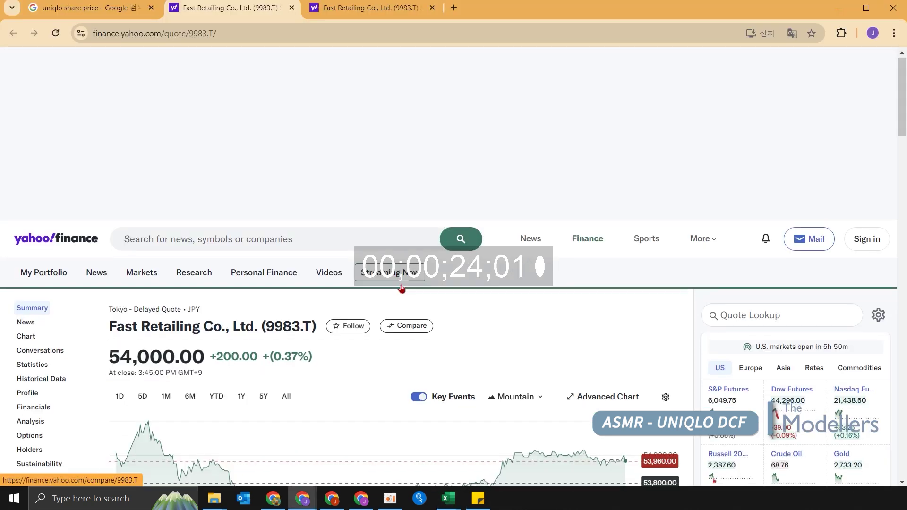
pyautogui.moveTo(140, 305); pyautogui.dragTo(385, 364)
pyautogui.click(468, 350)
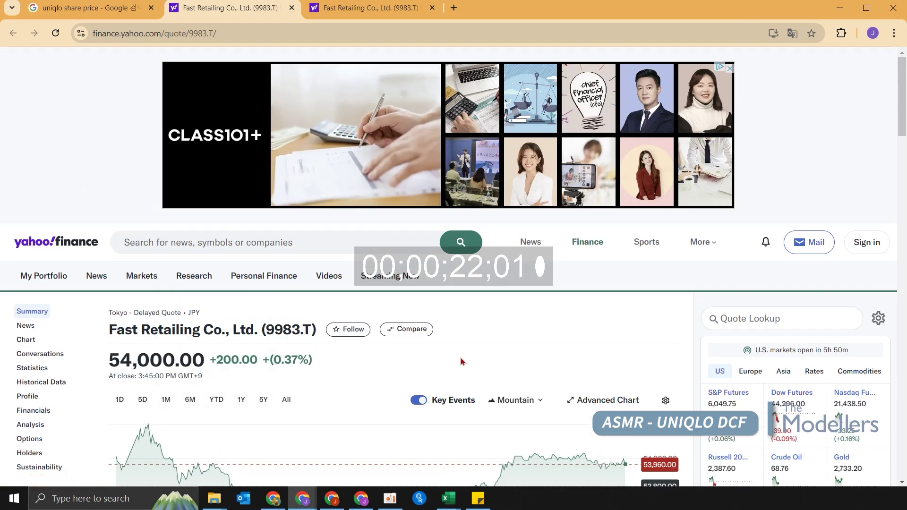
# - Switch back to the Excel DCF sheet and enter 54000 as the Current Share Price in G46
pyautogui.hotkey('alt', 'Tab')
pyautogui.click(323, 378)
pyautogui.press('Left')
pyautogui.press('Left')
pyautogui.press('Down')
pyautogui.press('Down')
pyautogui.press('Down')
pyautogui.press('Down')
pyautogui.write('54000')
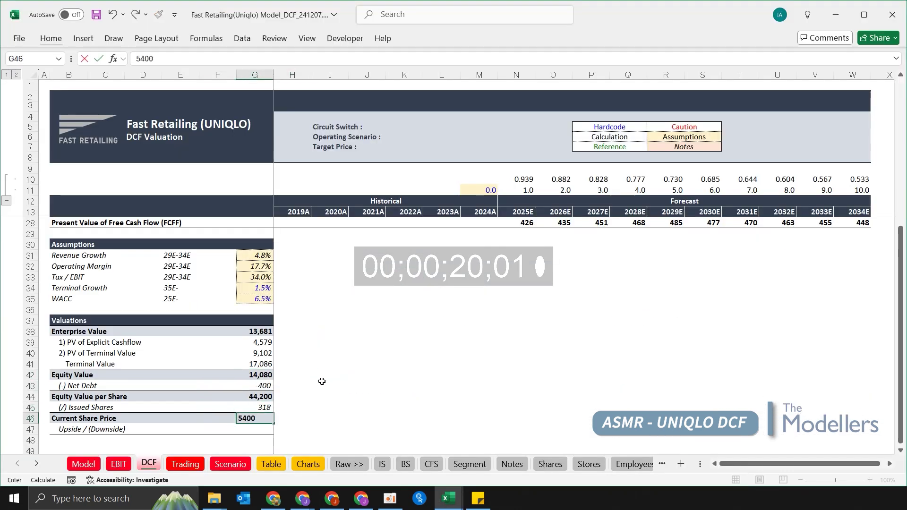
pyautogui.press('Return')
# - Calculate Upside / (Downside) in G47 with the formula +G44/G46-1
pyautogui.write('+G44/G46-1')
pyautogui.press('Return')
pyautogui.press('Up')
pyautogui.press('Up')
# - Collapse the grouped discount factor and period rows 10:11 above the timeline header
pyautogui.hotkey('ctrl', 'Home')
pyautogui.scroll(5, 321, 381)
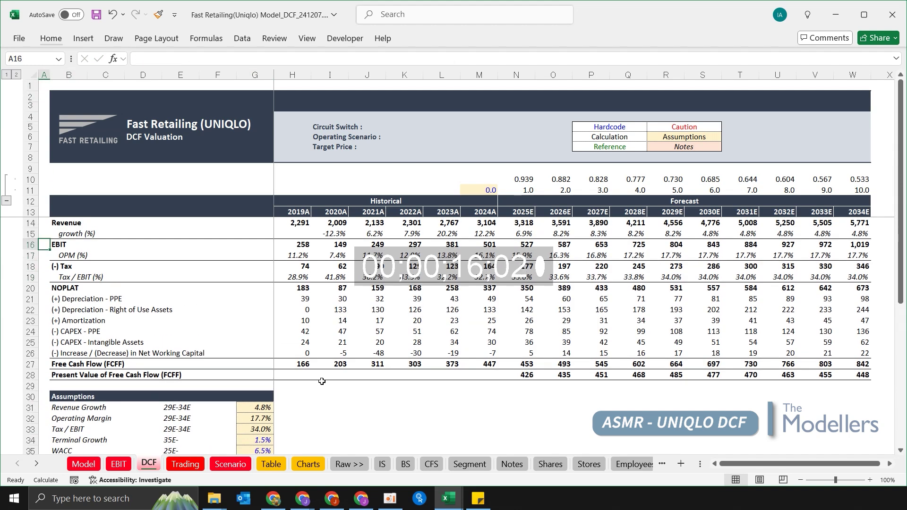
pyautogui.scroll(-1, 336, 359)
pyautogui.click(741, 208)
pyautogui.press('Left')
pyautogui.press('Up')
pyautogui.press('Up')
pyautogui.press('Up')
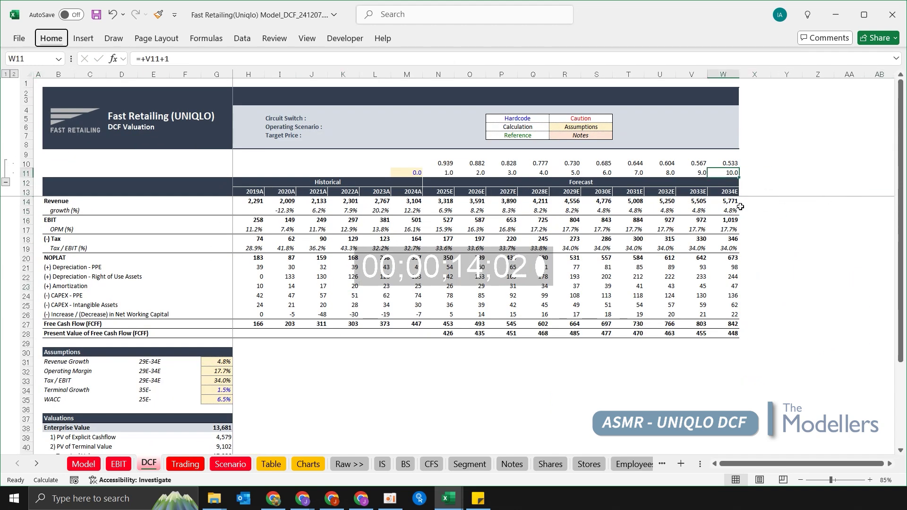
pyautogui.hotkey('alt', 'a')
pyautogui.press('h')
# - Fill the Revenue row B14:W14 with the light blue-grey theme color
pyautogui.press('Down')
pyautogui.press('Down')
pyautogui.press('Down')
pyautogui.hotkey('ctrl', 'shift', 'Left')
pyautogui.hotkey('ctrl', 'shift', 'Left')
pyautogui.hotkey('alt', 'h')
pyautogui.press('h')
pyautogui.press('Left')
pyautogui.press('Left')
pyautogui.press('Left')
pyautogui.press('Left')
pyautogui.press('Left')
pyautogui.press('Left')
pyautogui.press('Up')
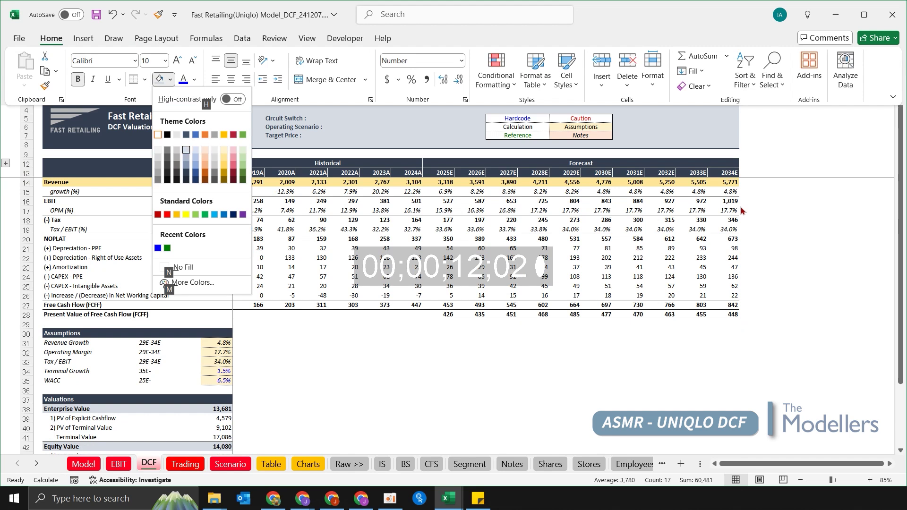
pyautogui.press('Return')
# - Apply the same light blue-grey fill to the EBIT, (-) Tax and NOPLAT rows across columns B:W
pyautogui.press('Down')
pyautogui.press('Down')
pyautogui.hotkey('ctrl', 'shift', 'Left')
pyautogui.hotkey('ctrl', 'shift', 'Left')
pyautogui.press('F4')
pyautogui.press('Down')
pyautogui.press('Down')
pyautogui.hotkey('ctrl', 'shift', 'Left')
pyautogui.hotkey('ctrl', 'shift', 'Left')
pyautogui.press('F4')
pyautogui.press('Down')
pyautogui.press('Down')
pyautogui.hotkey('ctrl', 'shift', 'Left')
pyautogui.hotkey('ctrl', 'shift', 'Left')
pyautogui.press('F4')
# - Repeat the light blue-grey fill on the Free Cash Flow (FCFF) row B27:W27
pyautogui.press('Down')
pyautogui.press('Down')
pyautogui.press('Down')
pyautogui.press('Down')
pyautogui.press('Down')
pyautogui.press('Down')
pyautogui.press('Down')
pyautogui.hotkey('ctrl', 'shift', 'Left')
pyautogui.hotkey('ctrl', 'shift', 'Left')
pyautogui.press('F4')
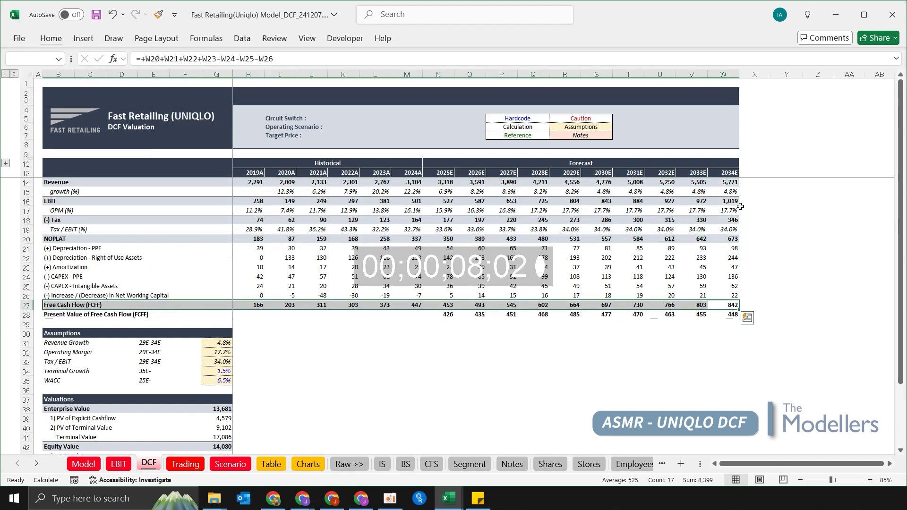
# - Return to cell A1 of the DCF sheet and save the workbook
pyautogui.hotkey('ctrl', 'Left')
pyautogui.hotkey('ctrl', 'Left')
pyautogui.hotkey('ctrl', 'Left')
pyautogui.hotkey('ctrl', 'Up')
pyautogui.hotkey('ctrl', 's')
pyautogui.scroll(-1, 372, 364)
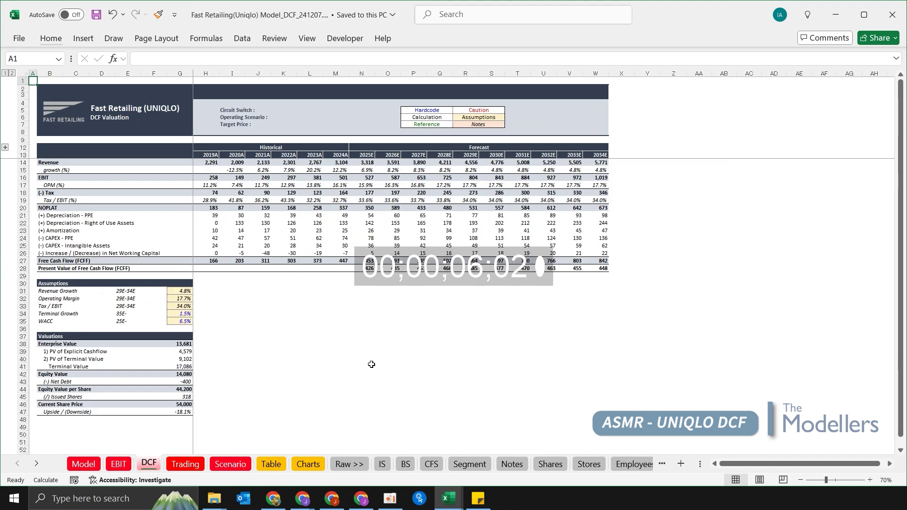
# - Add a bottom border to the WACC row B35:G35 to close off the Assumptions block
pyautogui.press('Down')
pyautogui.hotkey('ctrl', 'shift', 'Left')
pyautogui.hotkey('ctrl', 'shift', 'Left')
pyautogui.hotkey('alt', 'h')
pyautogui.press('b')
pyautogui.press('o')
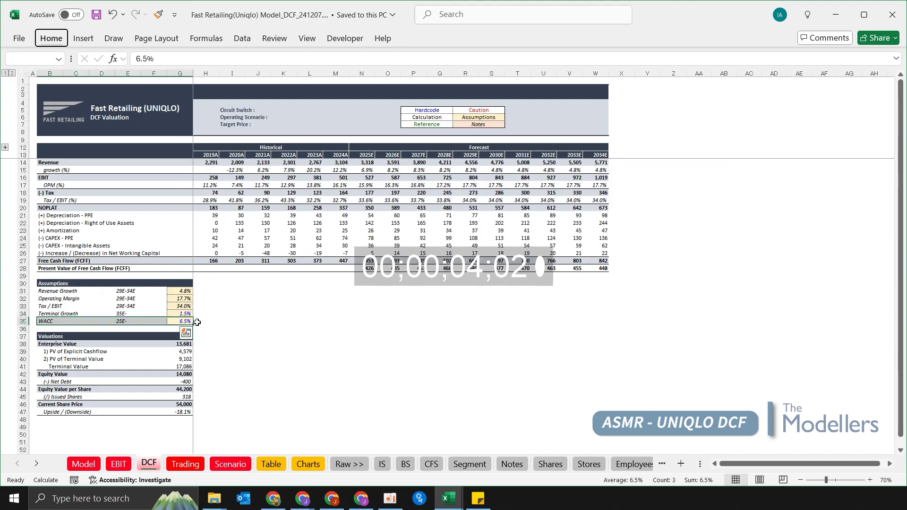
# - Deselect the bordered row, reset the cursor to cell A1 and save the finished DCF sheet
pyautogui.click(351, 316)
pyautogui.scroll(1, 351, 315)
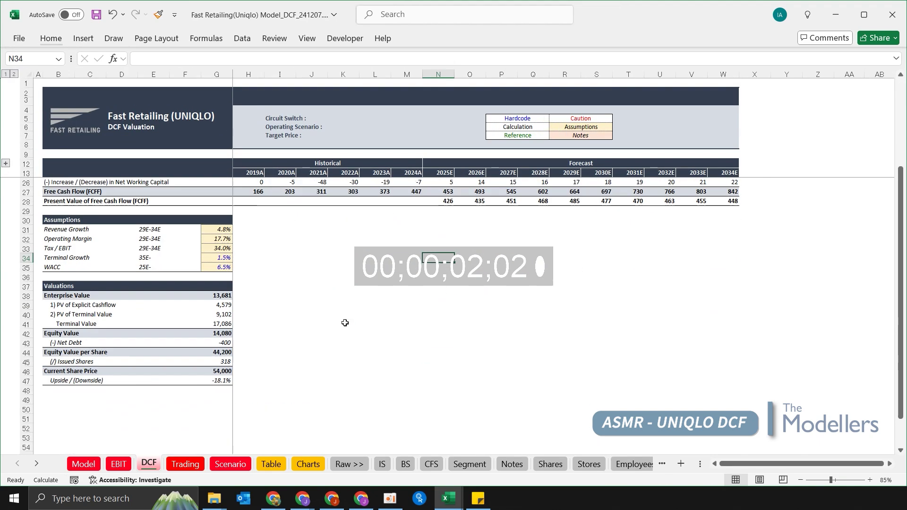
pyautogui.scroll(4, 351, 316)
pyautogui.click(328, 360)
pyautogui.hotkey('ctrl', 'Home')
pyautogui.hotkey('ctrl', 's')
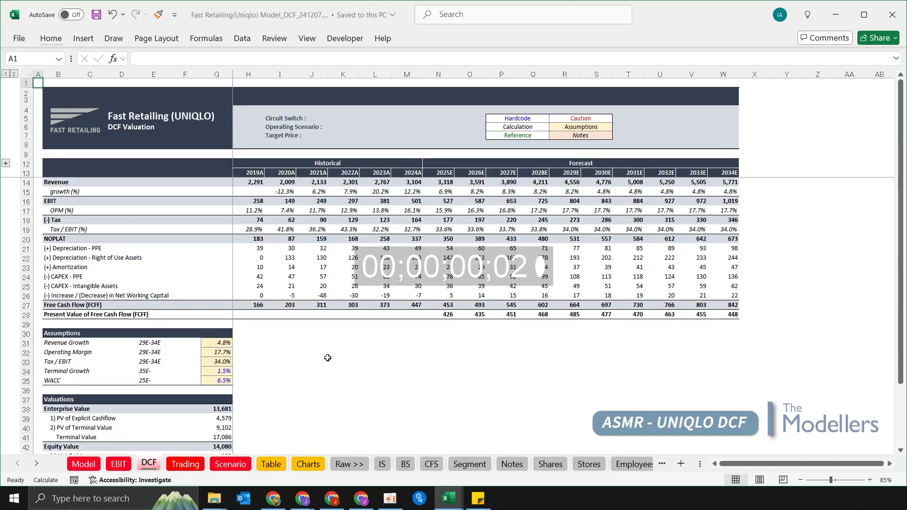